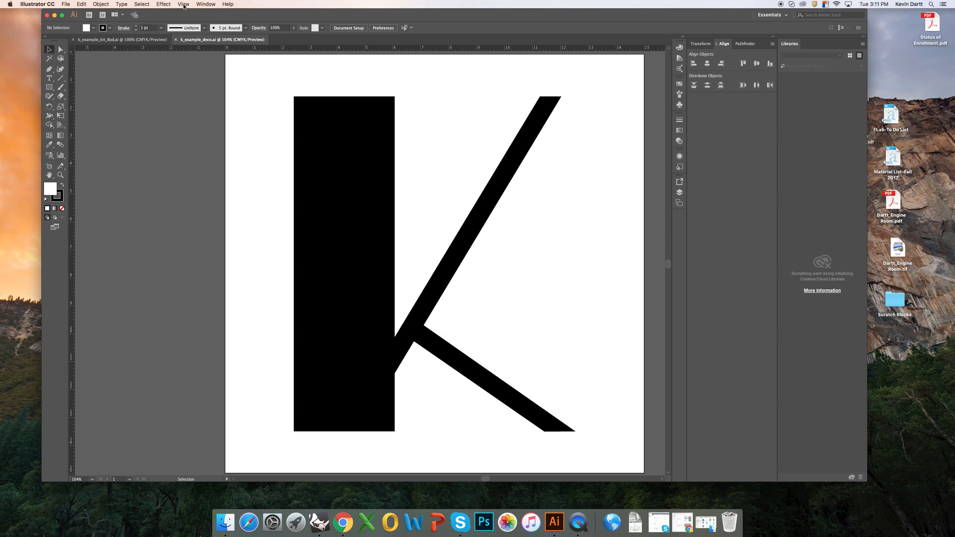
Display the K artwork in k_example_deco.ai in Outline mode with the whole artboard in view
{"action": "left_click", "coordinate": [186, 6]}
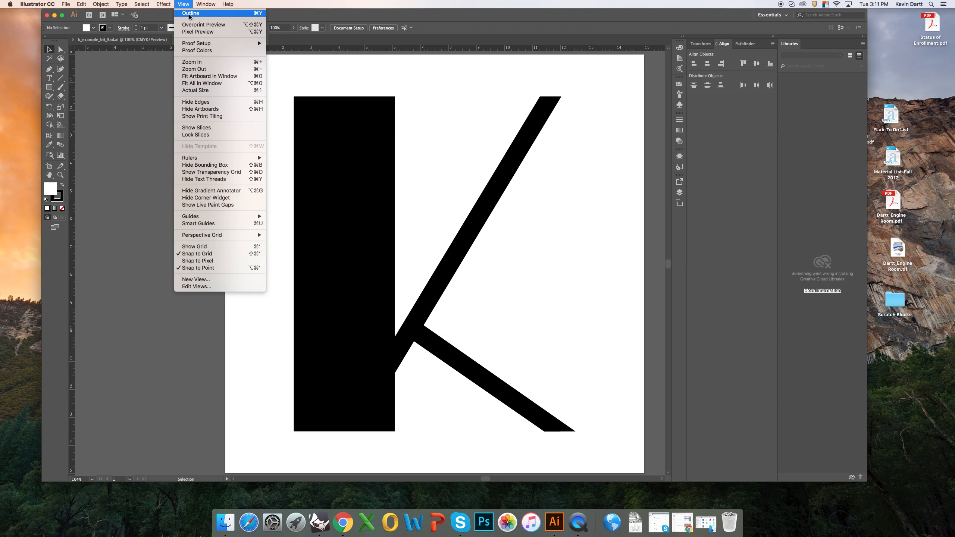
{"action": "left_click", "coordinate": [197, 13]}
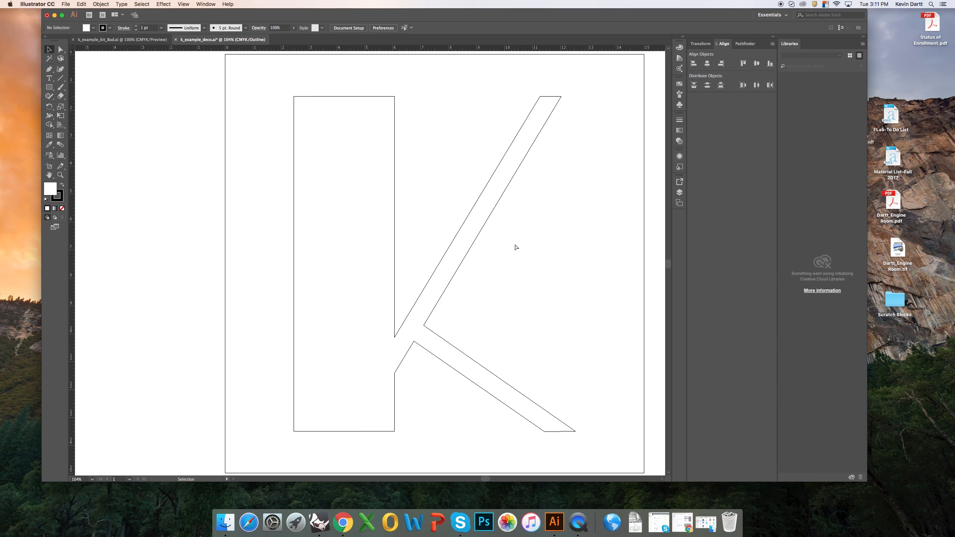
{"action": "key", "text": "super+minus"}
{"action": "key", "text": "super+minus"}
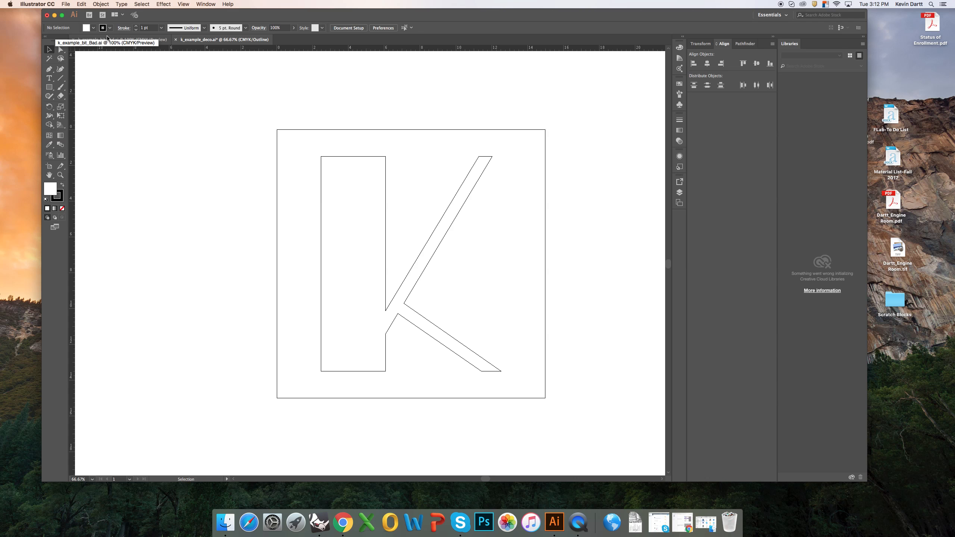
Check the document's units in Document Setup and the artboard's width and height in artboard editing
{"action": "left_click", "coordinate": [66, 4]}
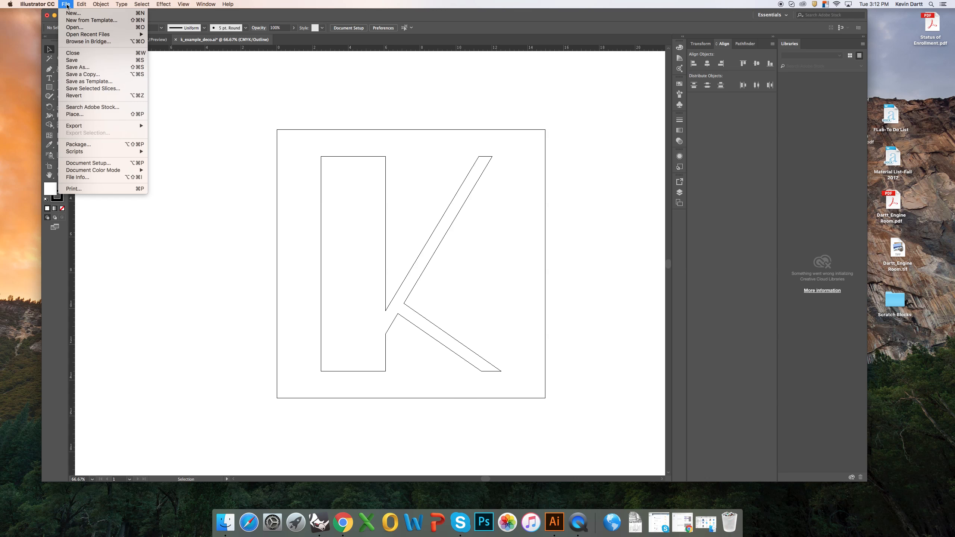
{"action": "left_click", "coordinate": [119, 166]}
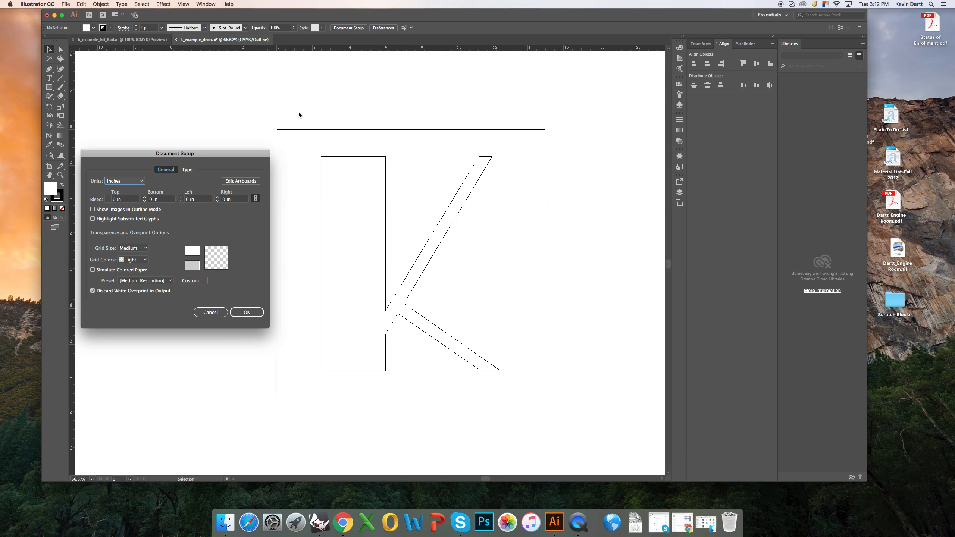
{"action": "left_click_drag", "start_coordinate": [231, 156], "coordinate": [235, 137]}
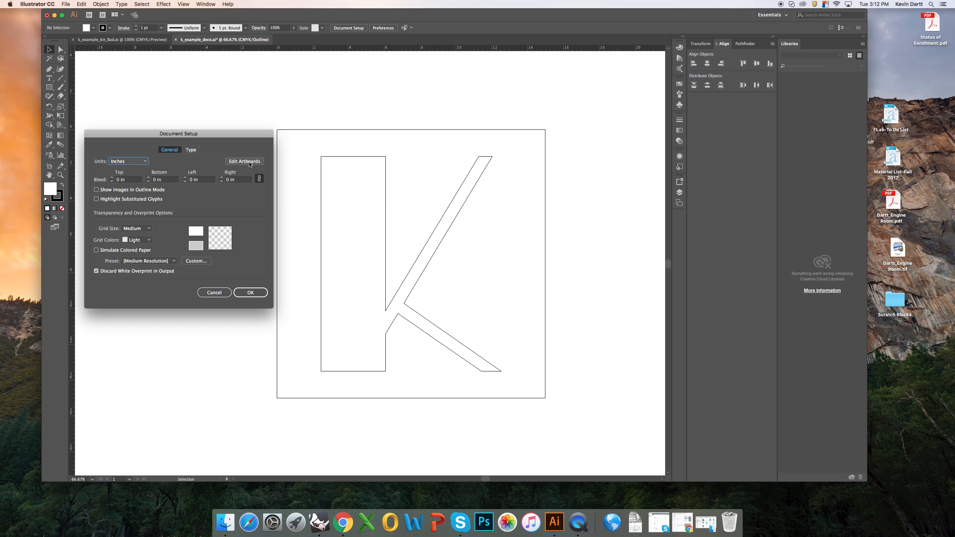
{"action": "left_click", "coordinate": [250, 163]}
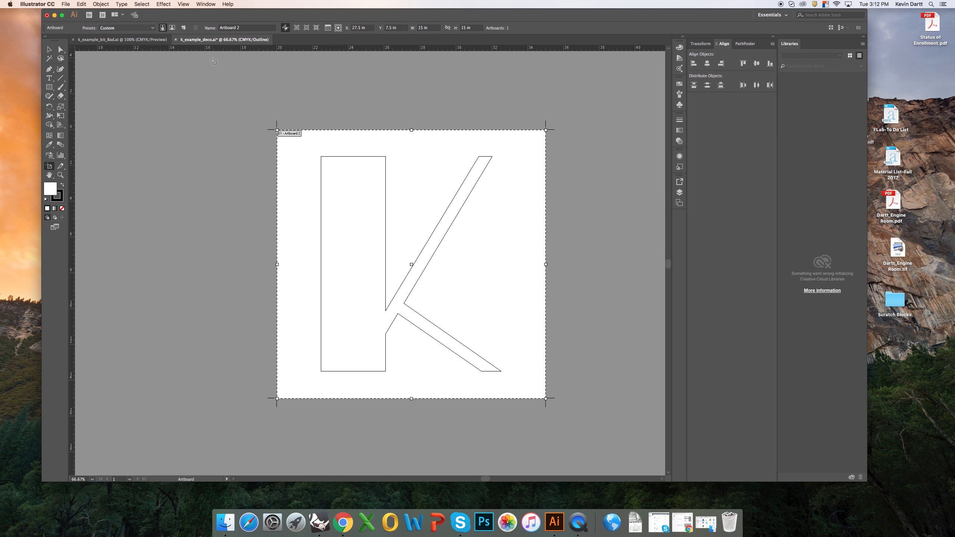
{"action": "key", "text": "Escape"}
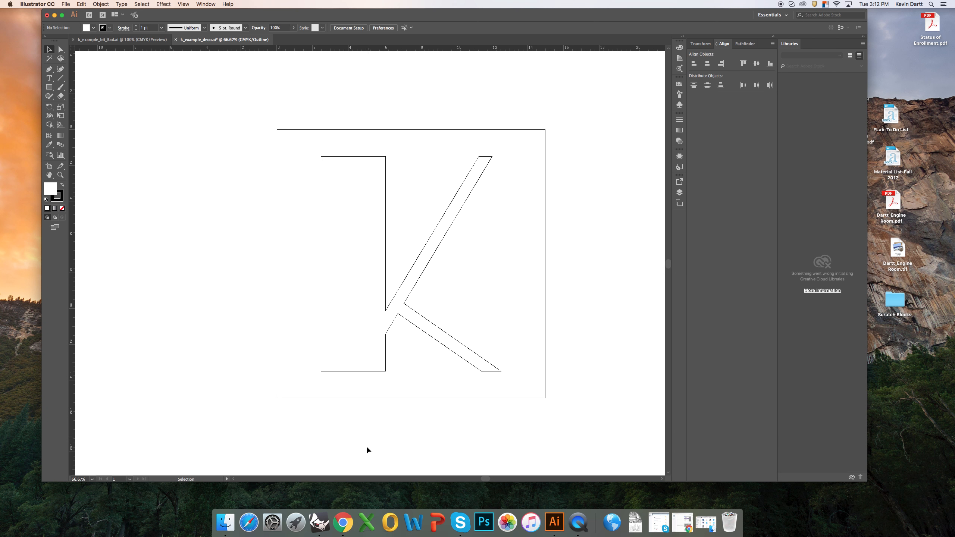
Switch to Rhinoceros and start a new model from the Small Objects - Inches template
{"action": "left_click", "coordinate": [319, 522]}
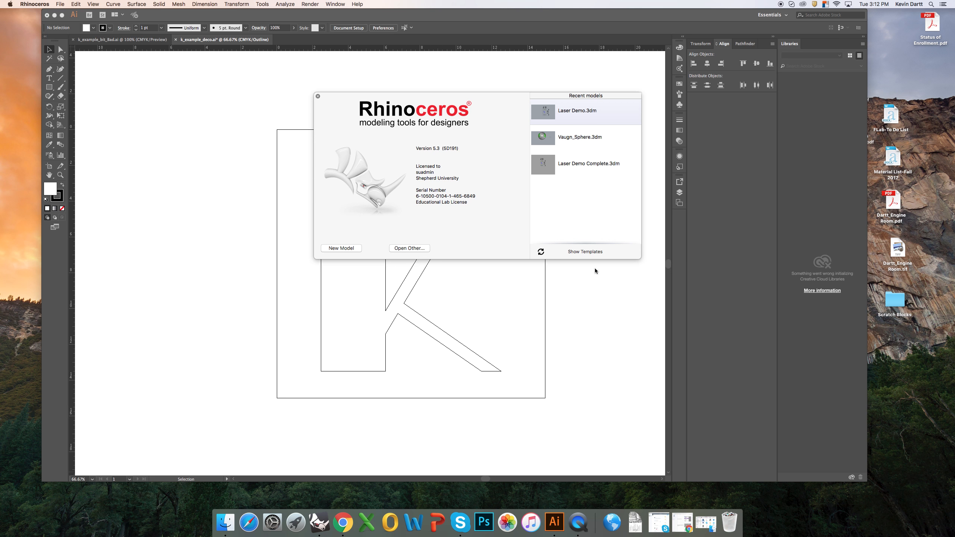
{"action": "left_click", "coordinate": [581, 253]}
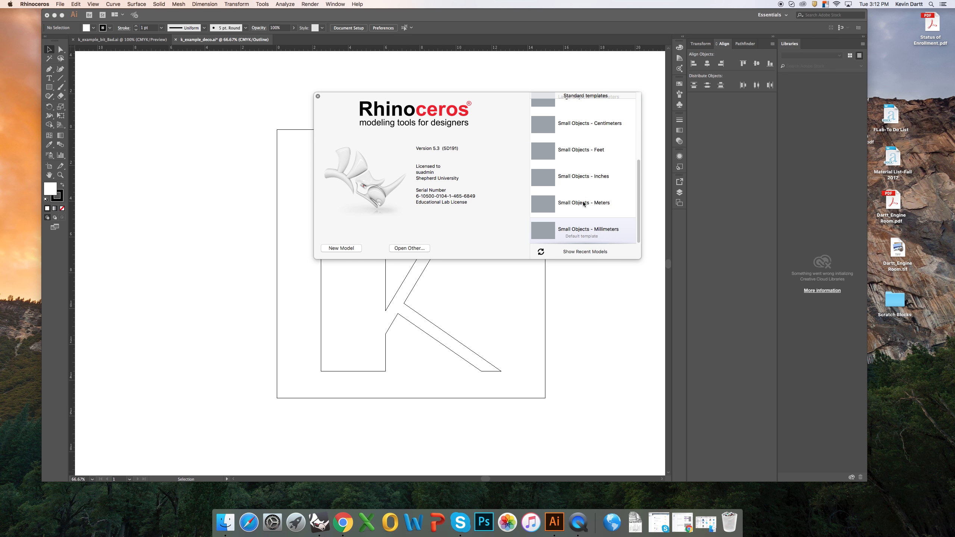
{"action": "mouse_move", "coordinate": [573, 177]}
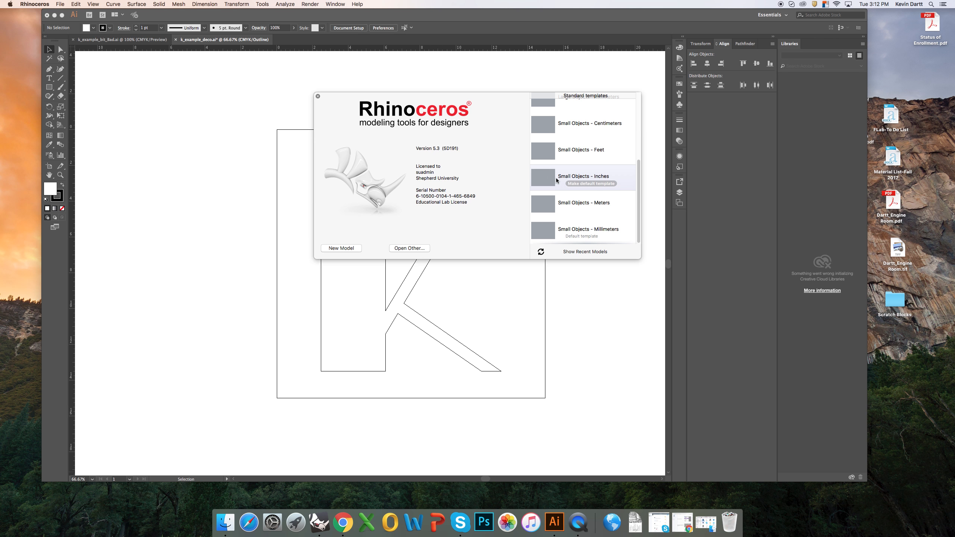
{"action": "left_click", "coordinate": [544, 177]}
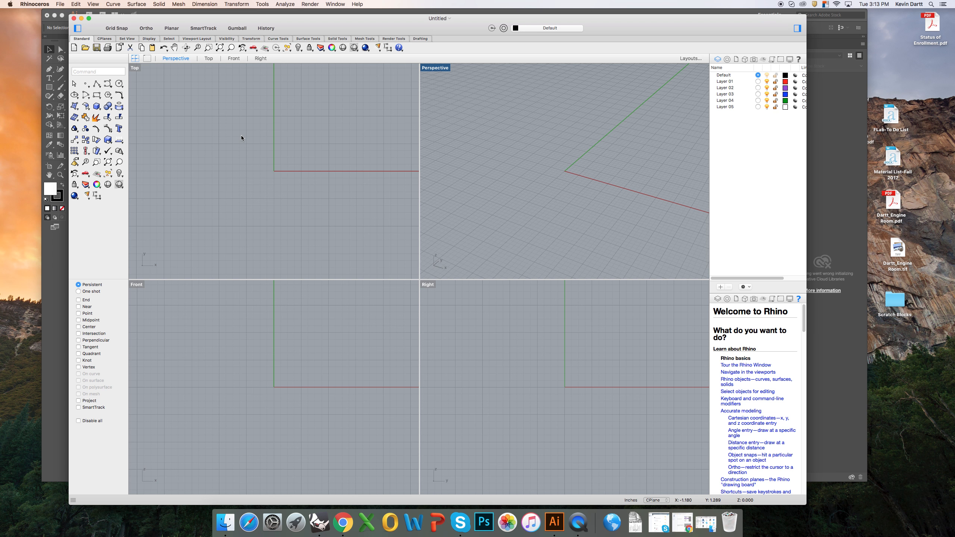
Maximize the Top viewport and frame the area around the origin
{"action": "double_click", "coordinate": [135, 68]}
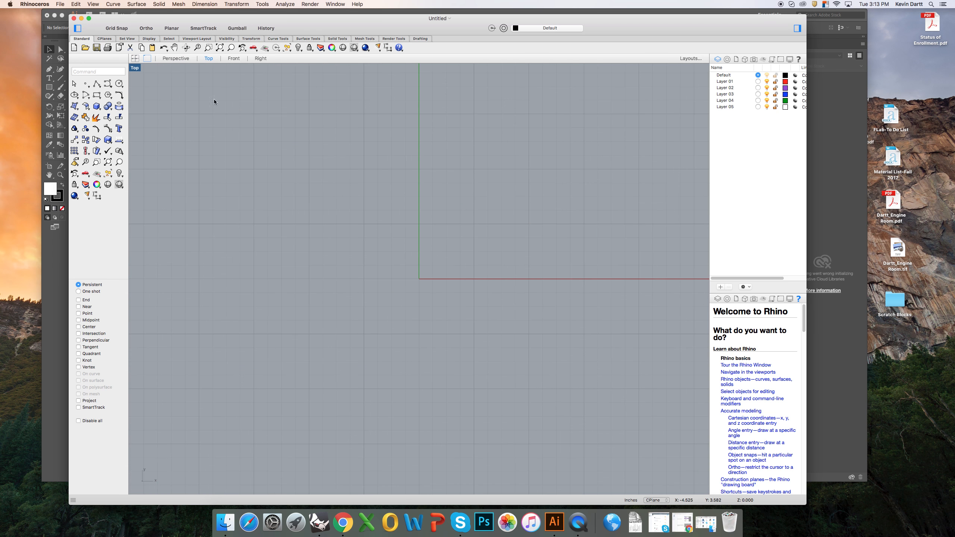
{"action": "right_click_drag", "start_coordinate": [456, 176], "coordinate": [392, 218]}
{"action": "scroll", "coordinate": [388, 210], "scroll_direction": "down", "scroll_amount": 2}
{"action": "scroll", "coordinate": [388, 212], "scroll_direction": "down", "scroll_amount": 3}
{"action": "right_click_drag", "start_coordinate": [424, 174], "coordinate": [414, 237]}
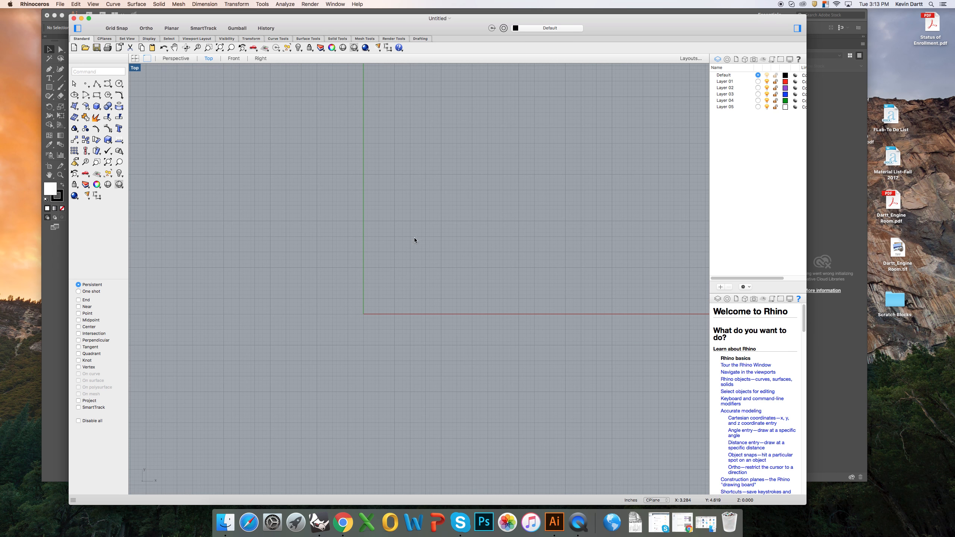
{"action": "right_click_drag", "start_coordinate": [401, 195], "coordinate": [335, 199]}
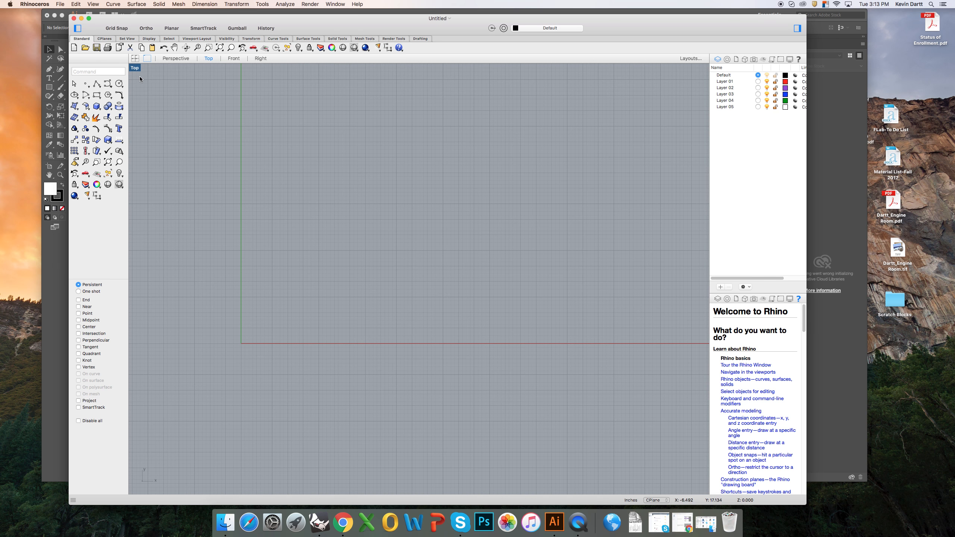
Choose k_example_deco.ai from the SU Rhino Classes folder as the file to import
{"action": "left_click", "coordinate": [60, 5]}
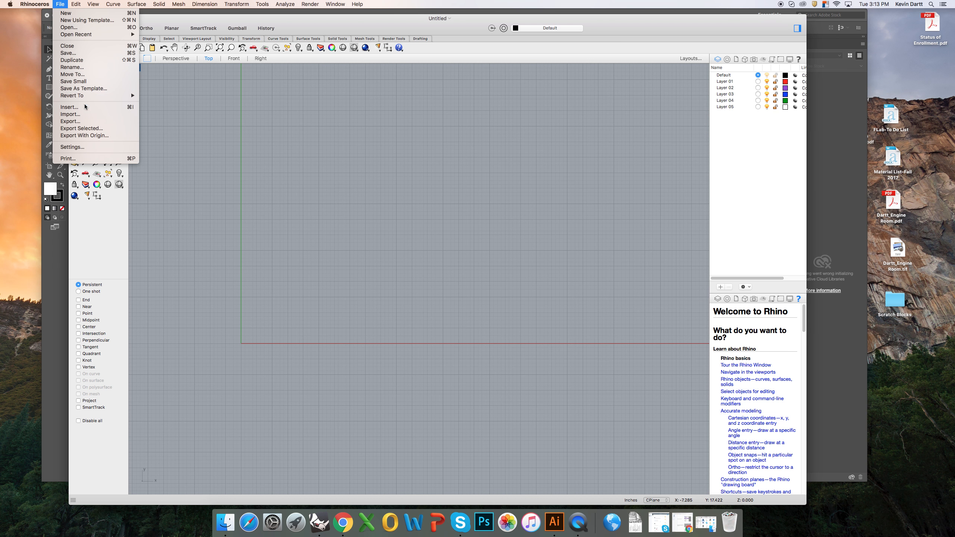
{"action": "left_click", "coordinate": [91, 115]}
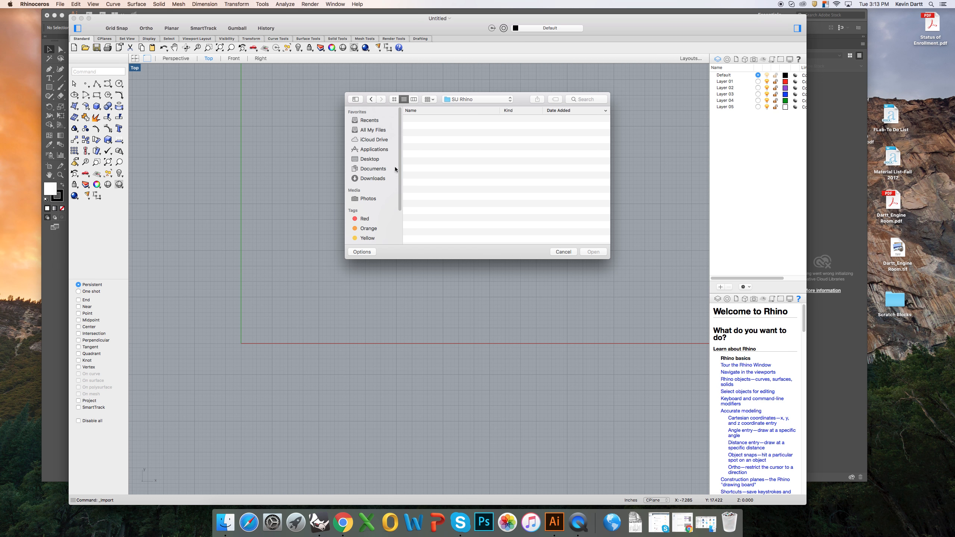
{"action": "left_click", "coordinate": [494, 99]}
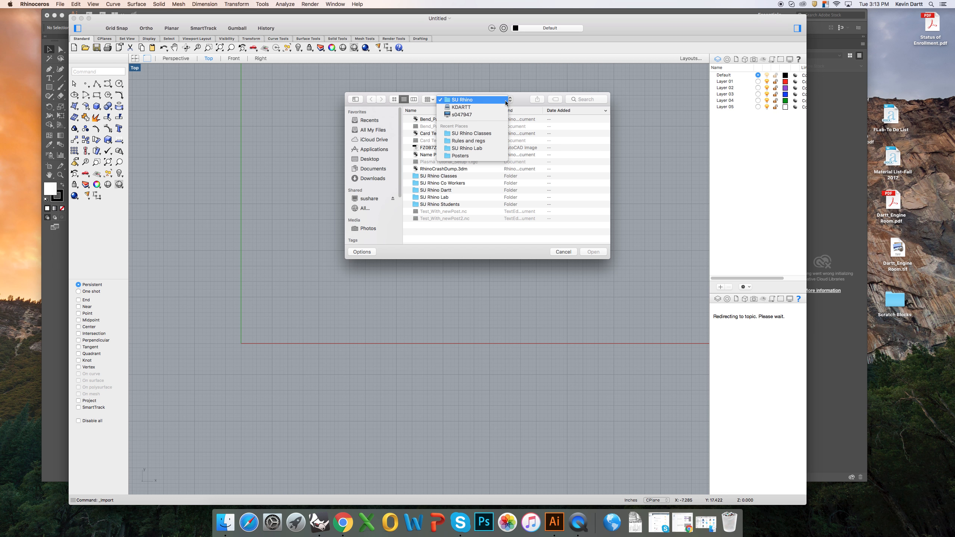
{"action": "left_click", "coordinate": [477, 134]}
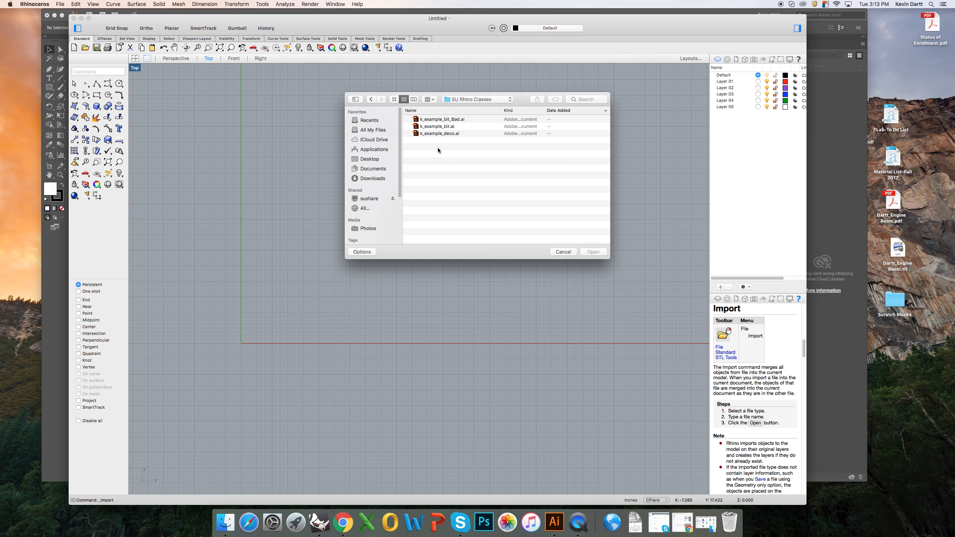
{"action": "left_click", "coordinate": [438, 134]}
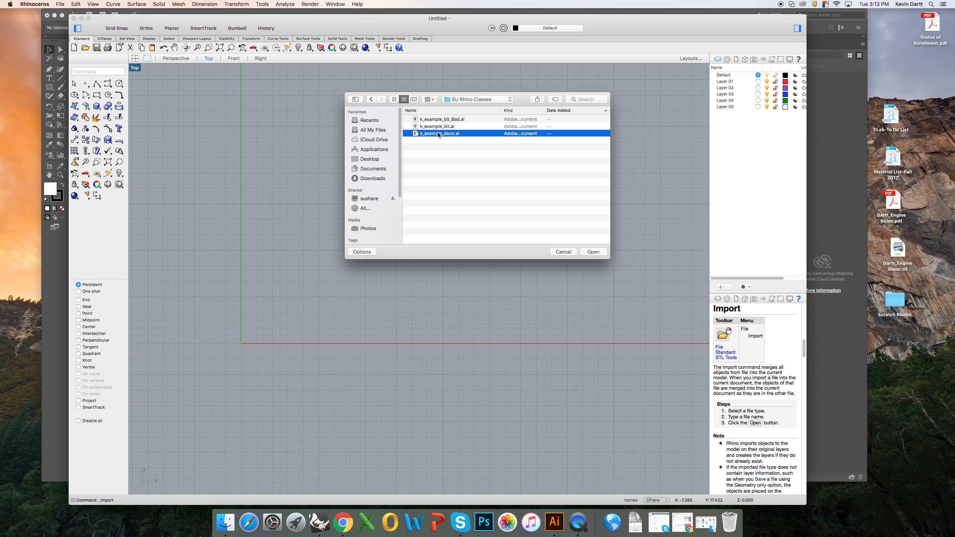
{"action": "left_click", "coordinate": [592, 251]}
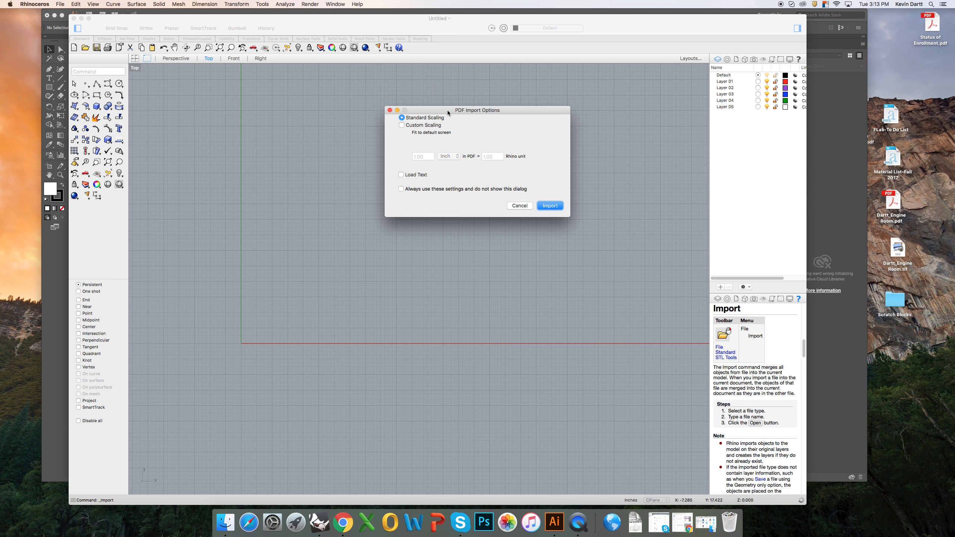
Import the K artwork with custom scaling of 1.00 inch in PDF to 1.00 Rhino unit
{"action": "left_click_drag", "start_coordinate": [448, 110], "coordinate": [436, 117]}
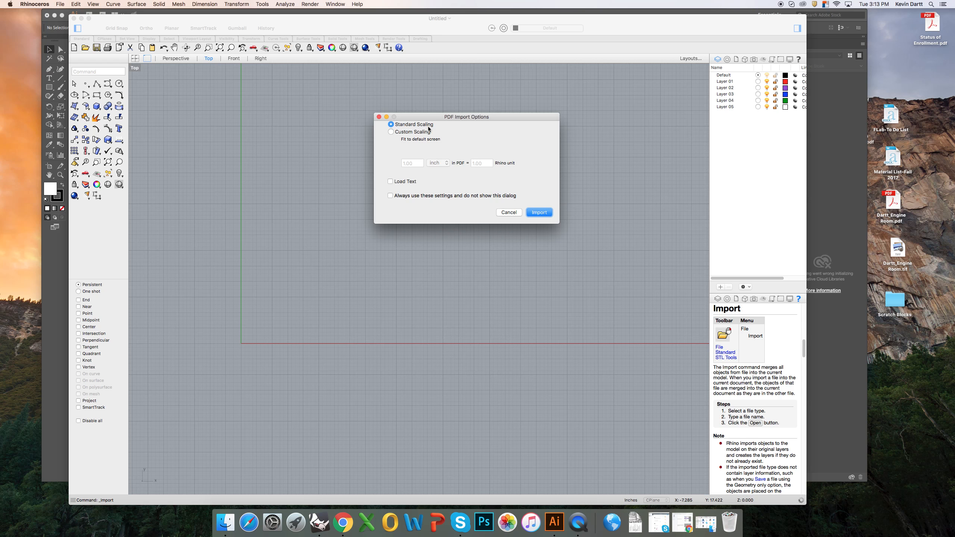
{"action": "left_click", "coordinate": [391, 132]}
{"action": "left_click", "coordinate": [539, 212]}
{"action": "left_click", "coordinate": [441, 145]}
{"action": "scroll", "coordinate": [358, 161], "scroll_direction": "down", "scroll_amount": 3}
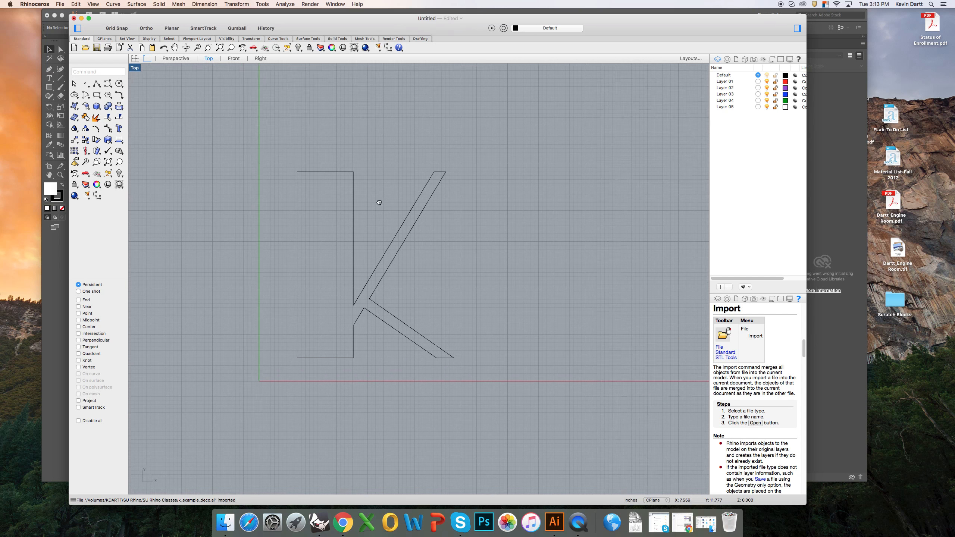
{"action": "scroll", "coordinate": [380, 202], "scroll_direction": "up", "scroll_amount": 3}
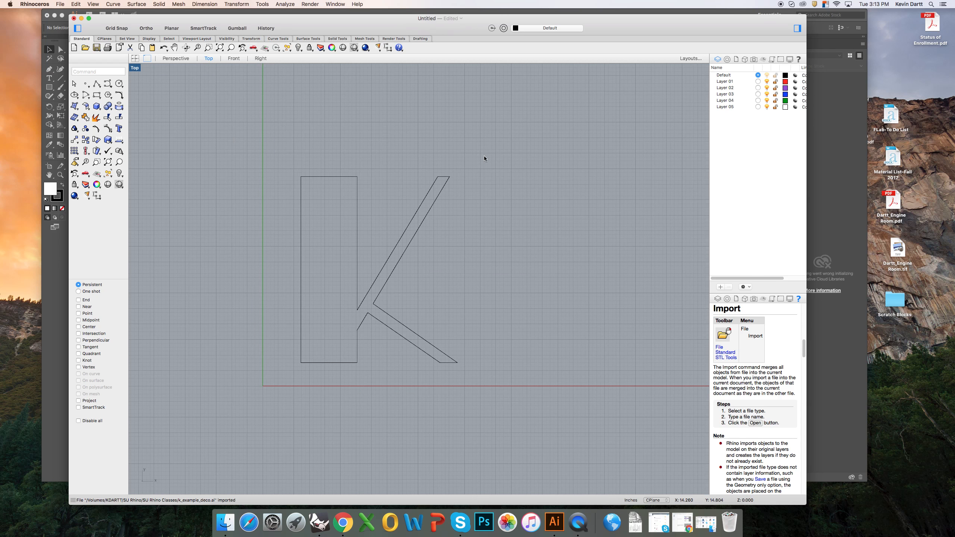
Draw a corner-to-corner rectangle from the origin, 24 inches long and 18 inches wide
{"action": "left_click", "coordinate": [98, 95]}
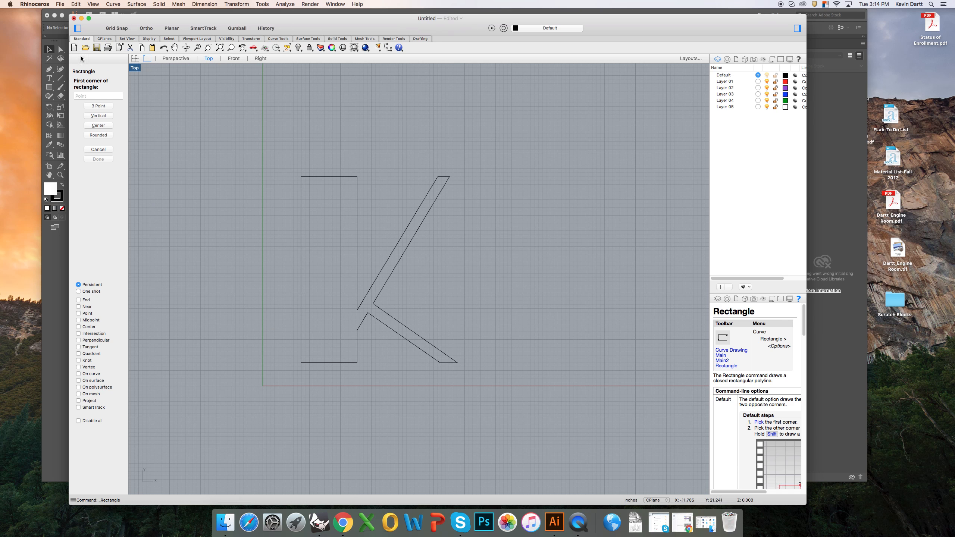
{"action": "key", "text": "Escape"}
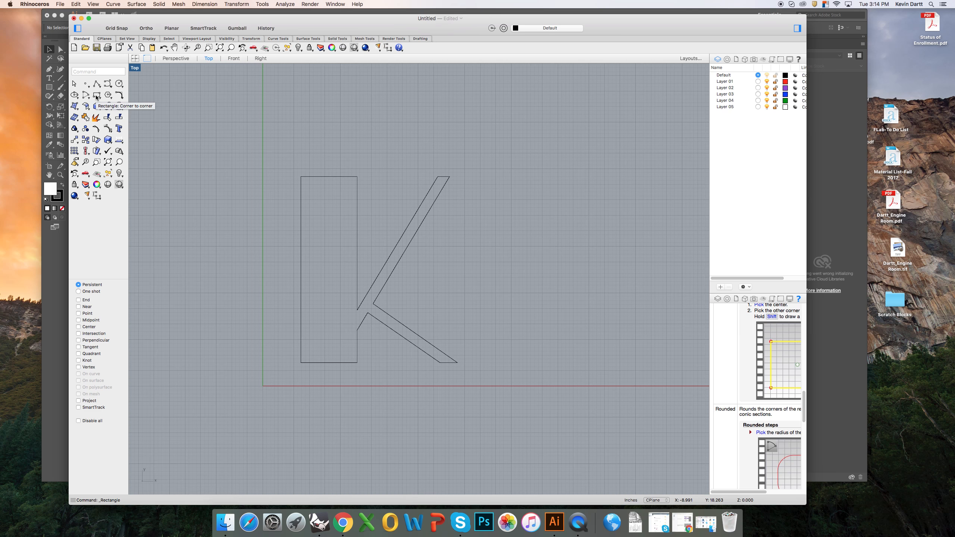
{"action": "left_click", "coordinate": [96, 96]}
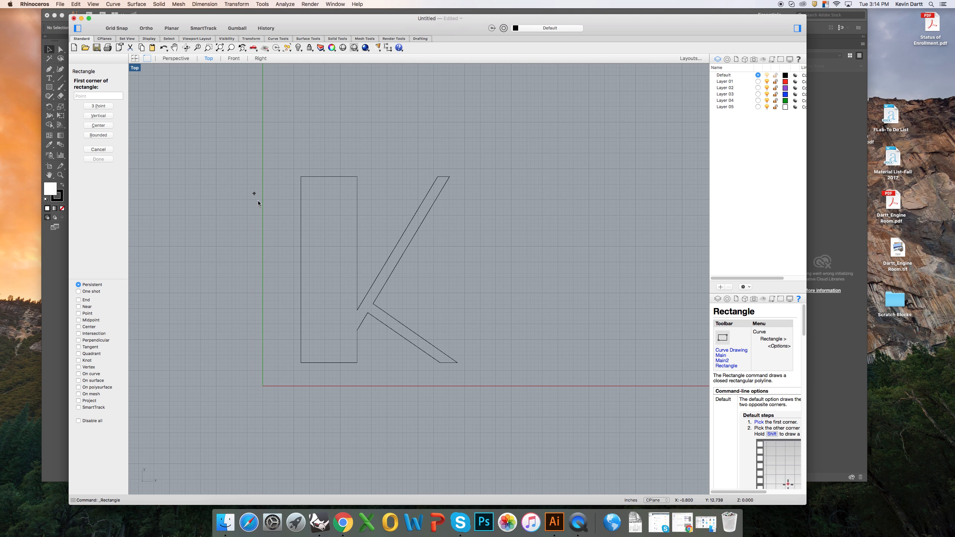
{"action": "type", "text": "0"}
{"action": "key", "text": "Return"}
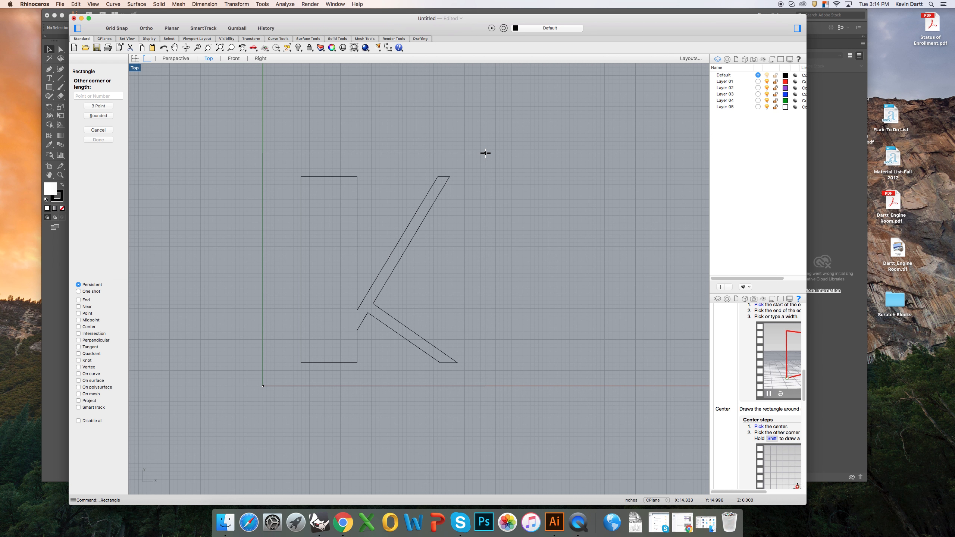
{"action": "type", "text": "24"}
{"action": "key", "text": "Return"}
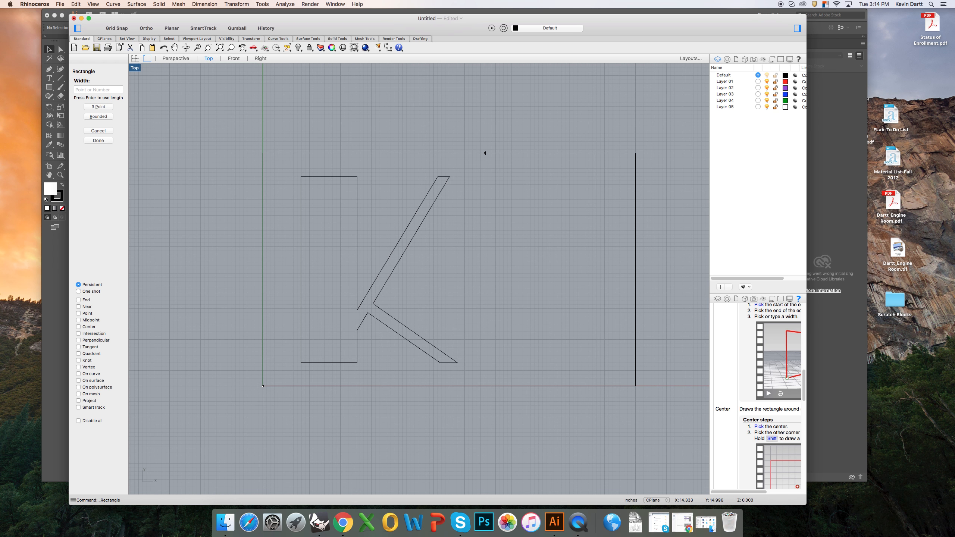
{"action": "type", "text": "18"}
{"action": "key", "text": "Return"}
Move the K outline up and closer to the left edge of the 24 by 18 inch rectangle
{"action": "scroll", "coordinate": [487, 150], "scroll_direction": "down", "scroll_amount": 5}
{"action": "scroll", "coordinate": [469, 166], "scroll_direction": "up", "scroll_amount": 5}
{"action": "left_click_drag", "start_coordinate": [483, 168], "coordinate": [332, 342]}
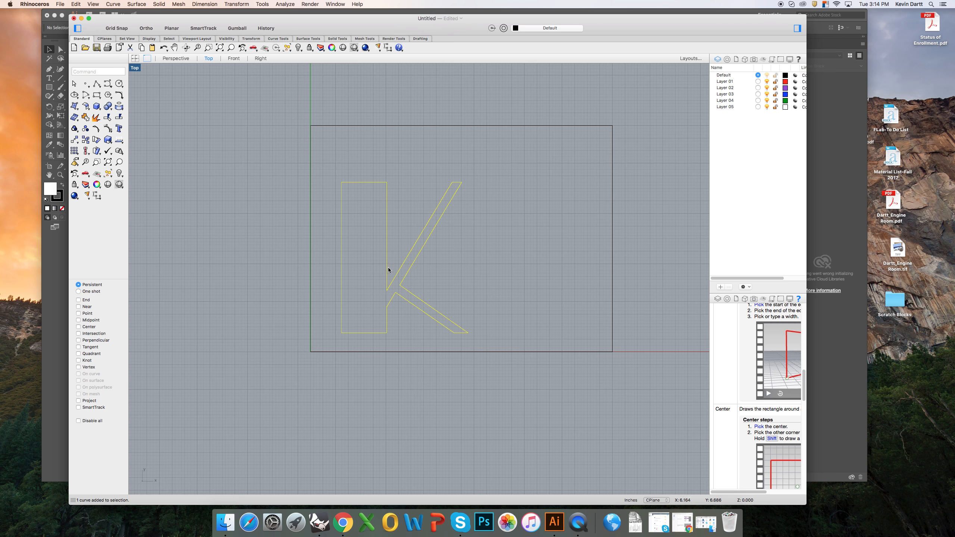
{"action": "left_click_drag", "start_coordinate": [387, 265], "coordinate": [369, 252]}
{"action": "scroll", "coordinate": [440, 229], "scroll_direction": "down", "scroll_amount": 3}
{"action": "scroll", "coordinate": [440, 229], "scroll_direction": "up", "scroll_amount": 3}
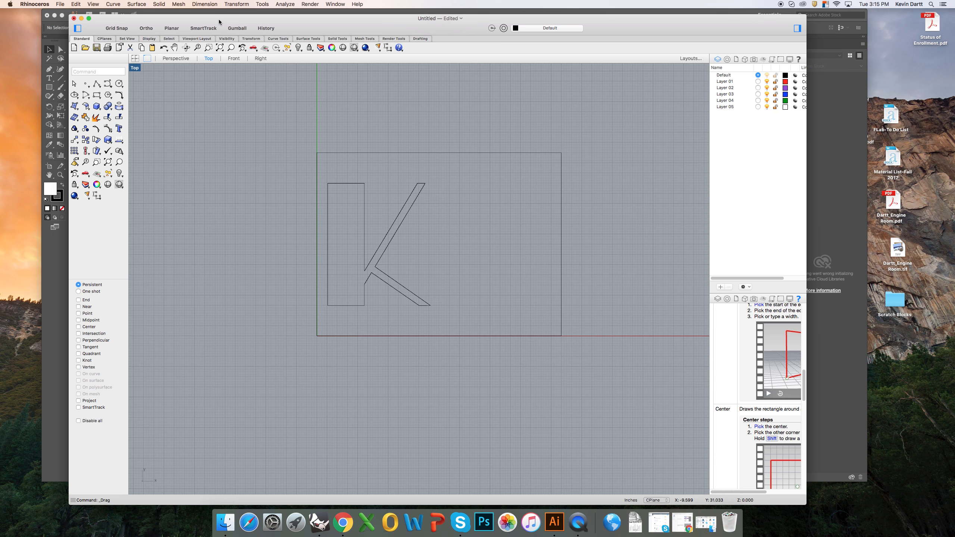
Switch to Illustrator and bring up the k_example_bit_Bad.ai document with its whole artboard in view
{"action": "left_click_drag", "start_coordinate": [218, 19], "coordinate": [224, 52]}
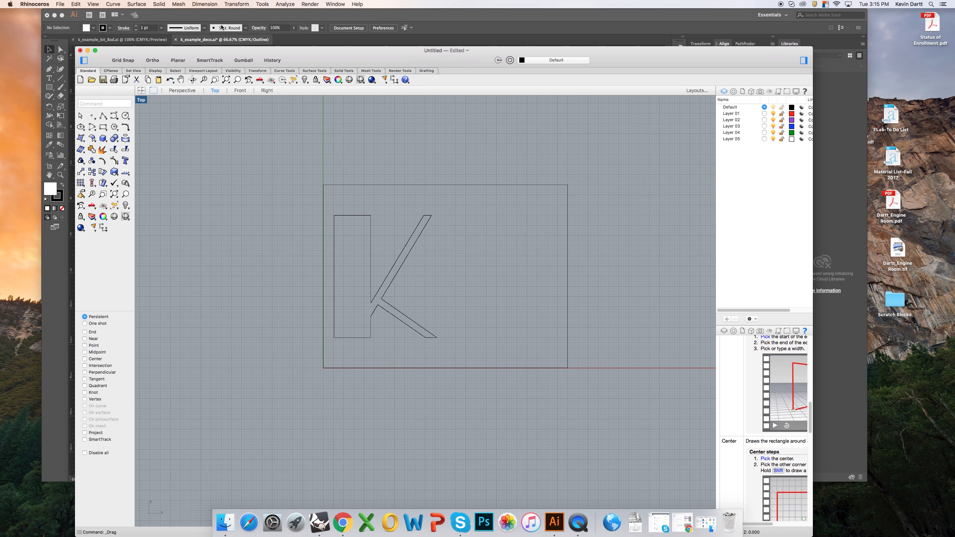
{"action": "left_click", "coordinate": [221, 14]}
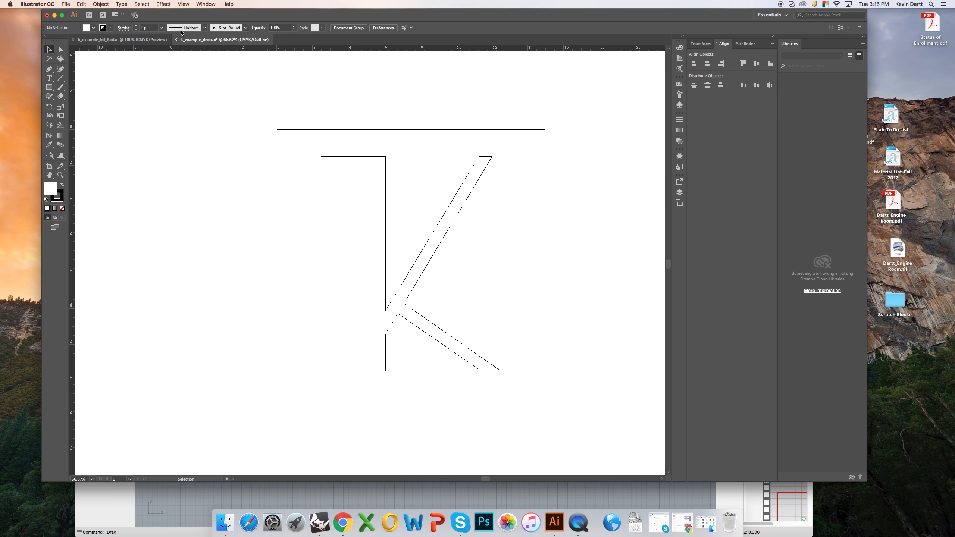
{"action": "left_click", "coordinate": [146, 42]}
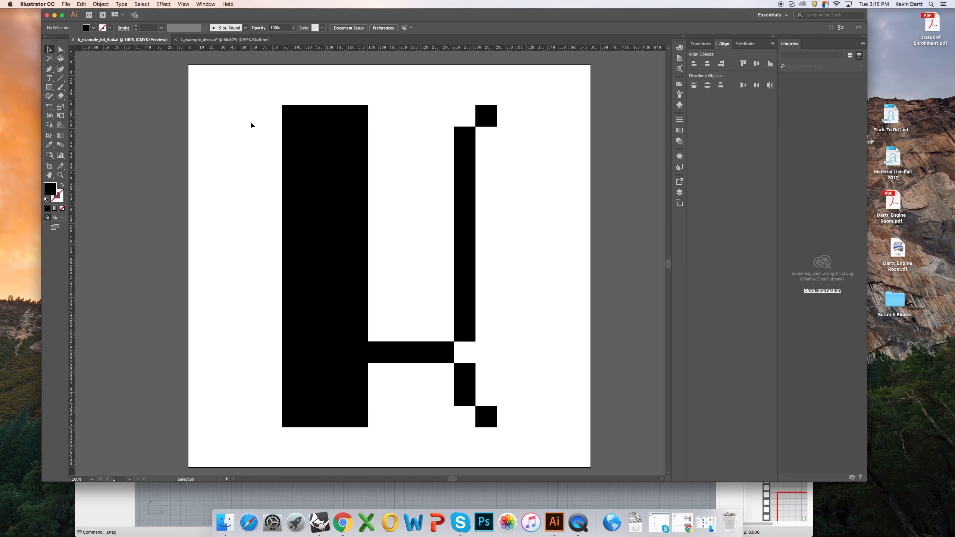
{"action": "key", "text": "super+minus"}
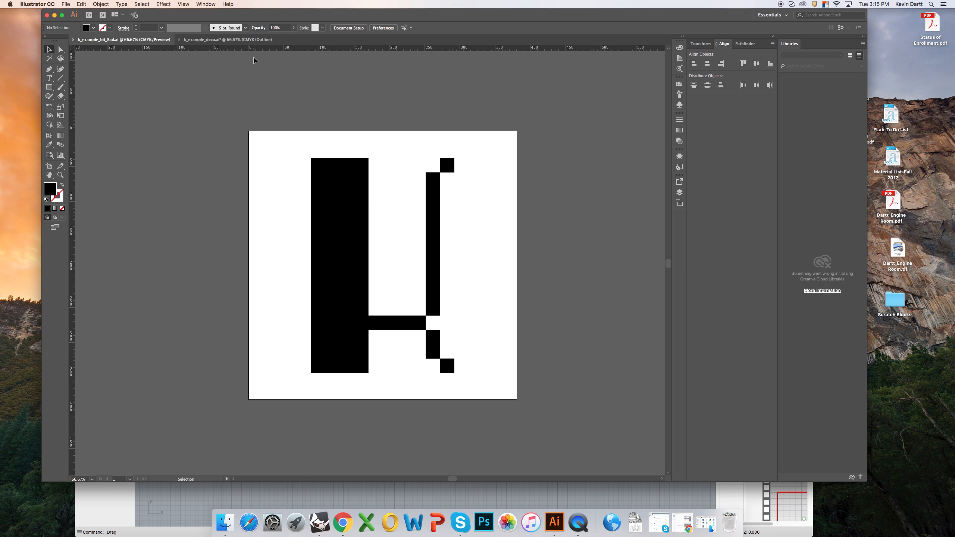
Display the k_example_bit_Bad.ai artwork in outline view to check its paths
{"action": "left_click", "coordinate": [184, 4]}
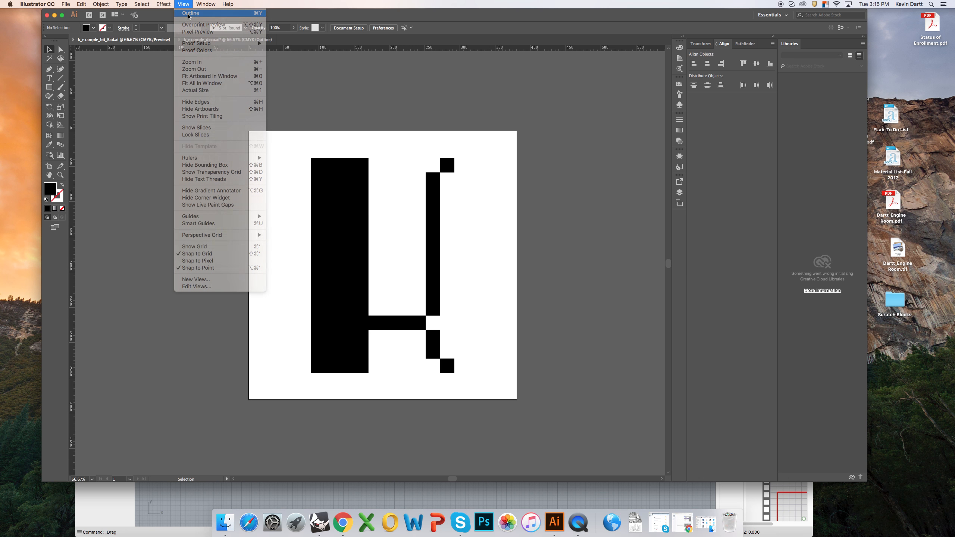
{"action": "left_click", "coordinate": [190, 12]}
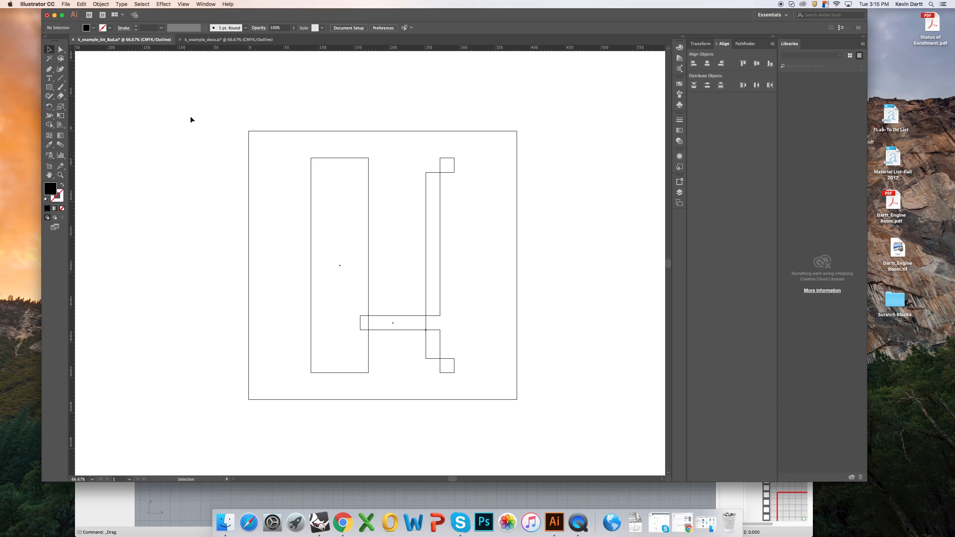
Switch to Rhino and import k_example_bit_Bad.ai from the SU Rhino Classes folder with standard scaling
{"action": "left_click", "coordinate": [181, 501]}
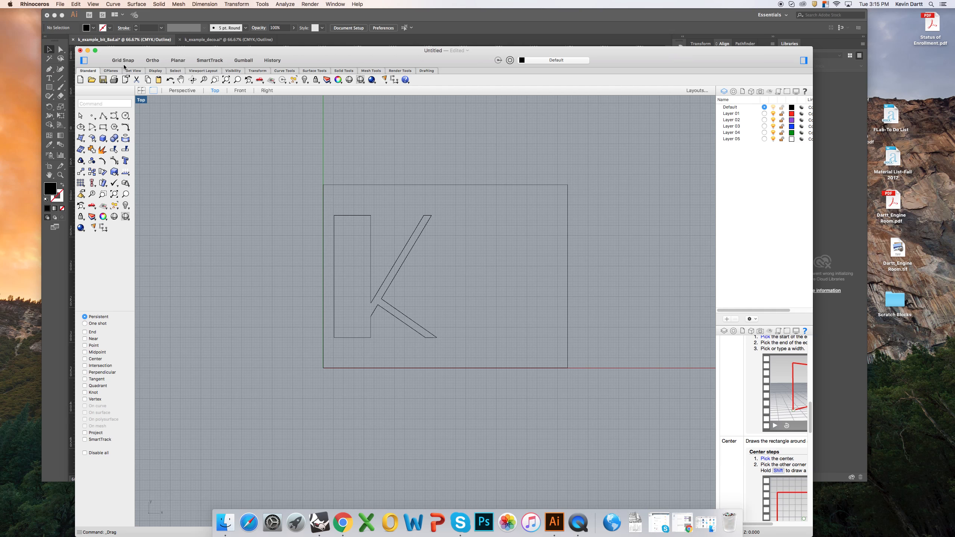
{"action": "left_click", "coordinate": [59, 4]}
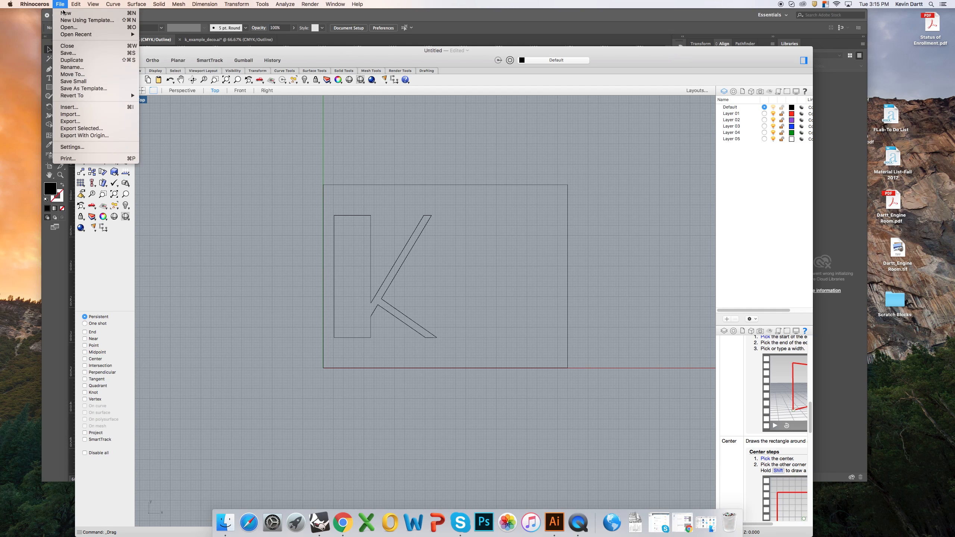
{"action": "left_click", "coordinate": [70, 114]}
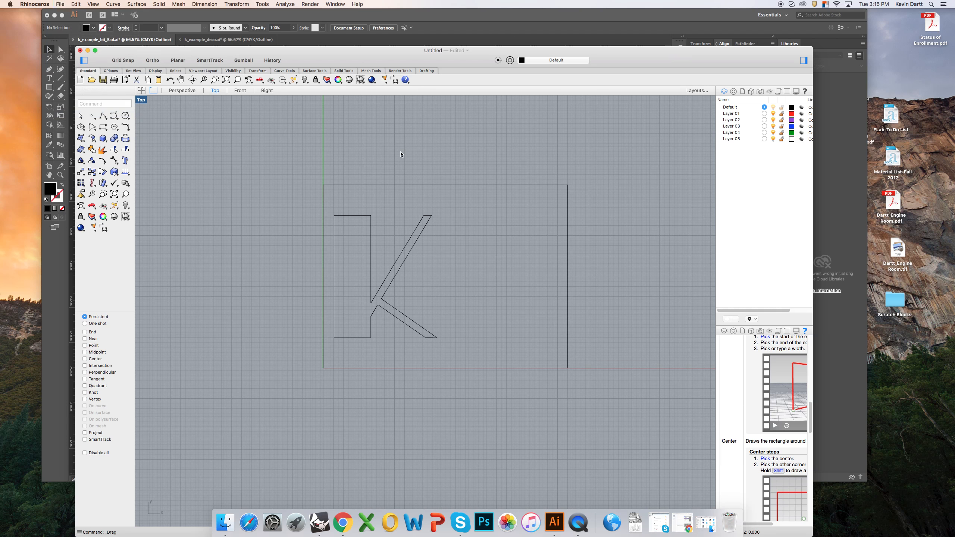
{"action": "left_click", "coordinate": [485, 100]}
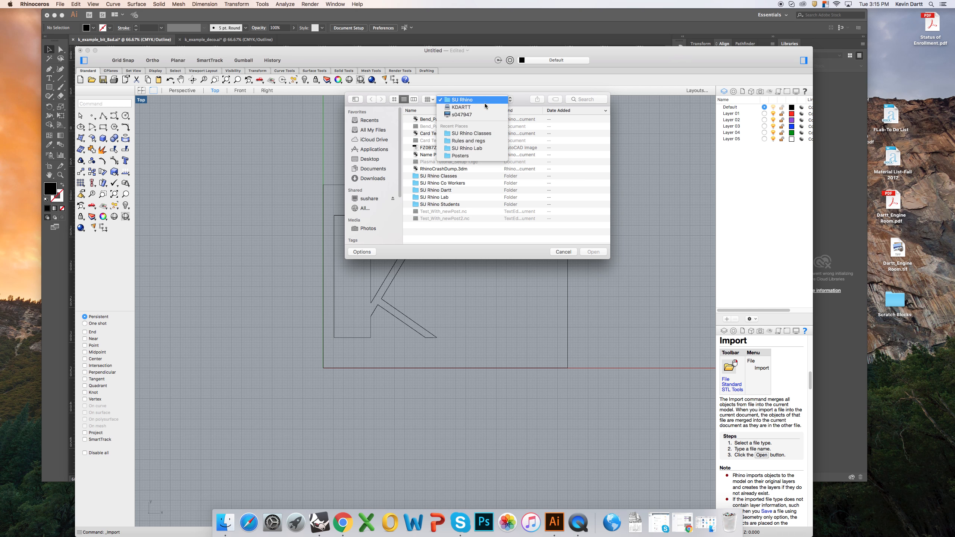
{"action": "left_click", "coordinate": [477, 133]}
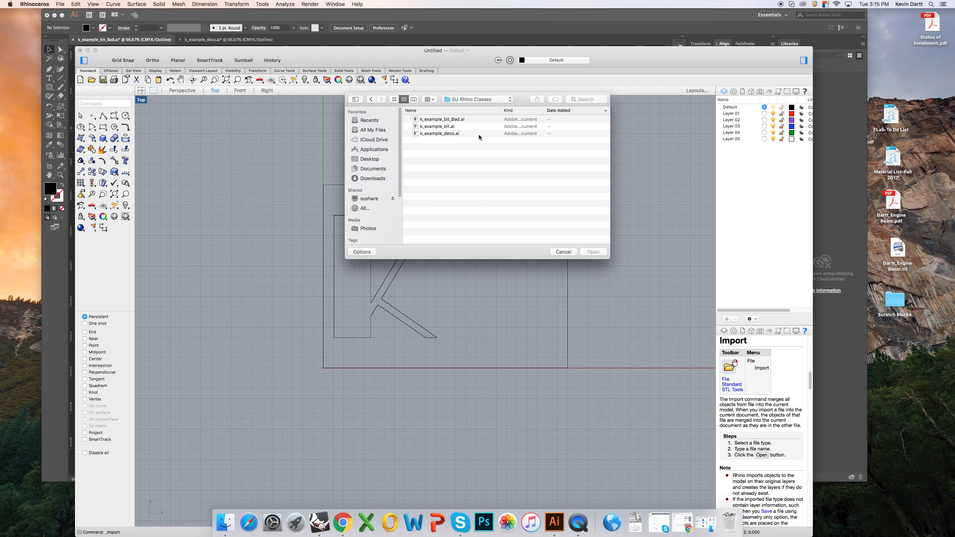
{"action": "left_click", "coordinate": [455, 118]}
{"action": "left_click", "coordinate": [597, 256]}
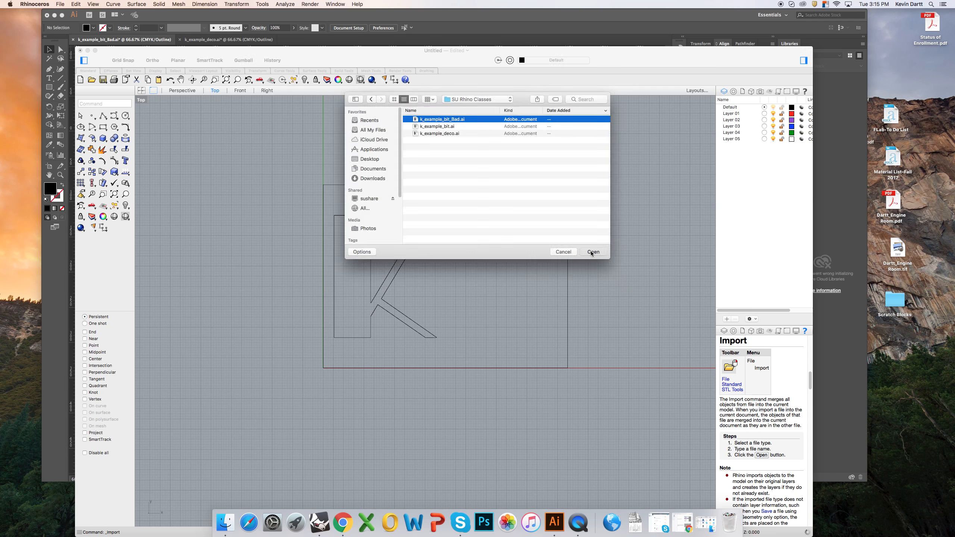
{"action": "left_click", "coordinate": [403, 119]}
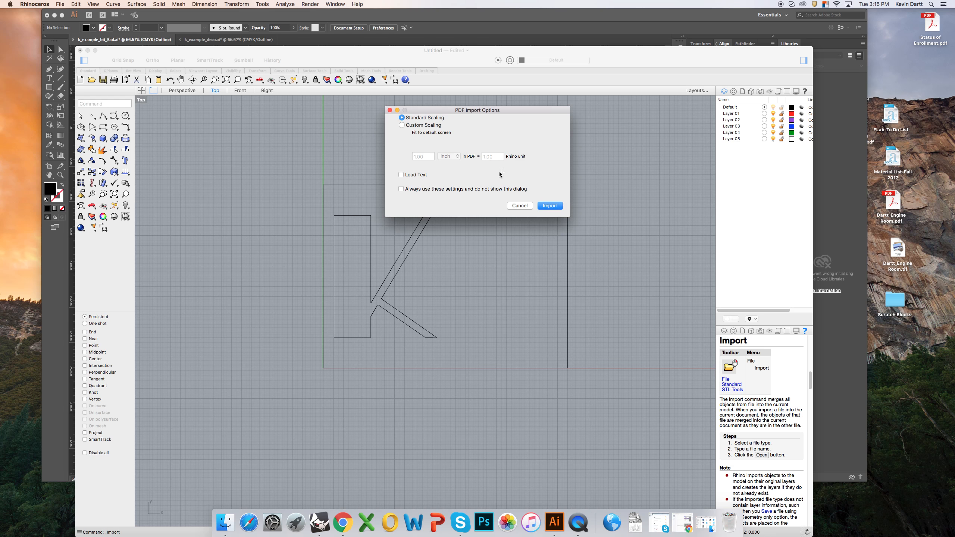
{"action": "left_click", "coordinate": [550, 206]}
Move the oversized imported letter up and to the right, so its stem clears the existing K outline
{"action": "scroll", "coordinate": [524, 190], "scroll_direction": "down", "scroll_amount": 4}
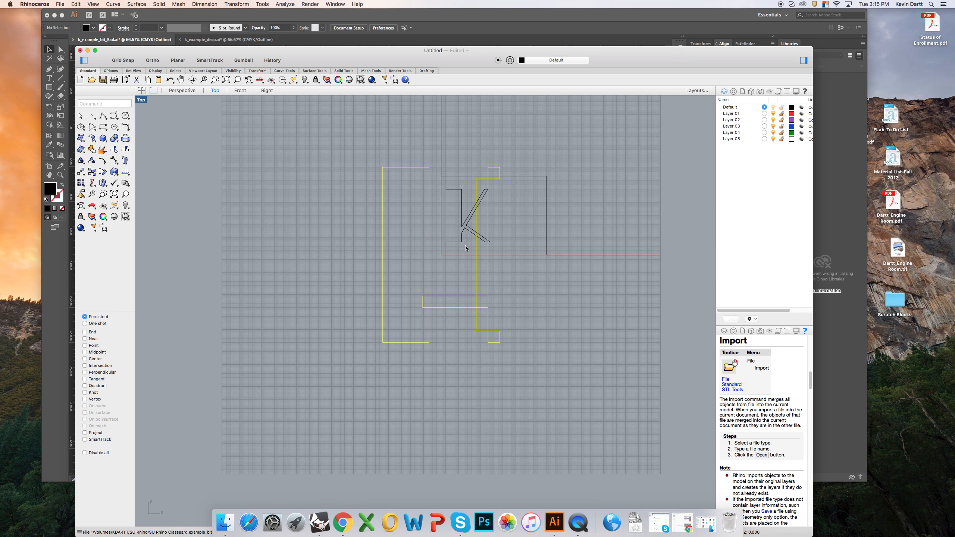
{"action": "right_click_drag", "start_coordinate": [456, 257], "coordinate": [395, 288]}
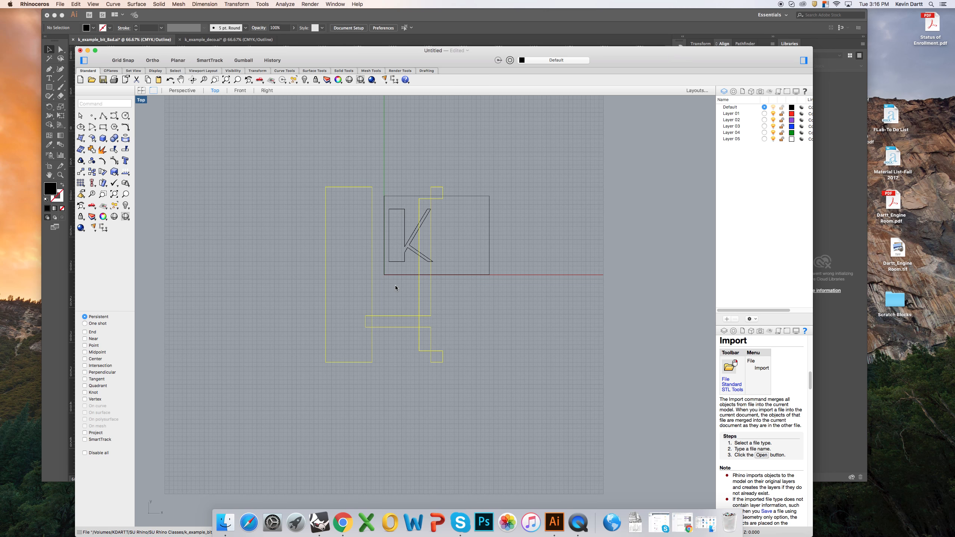
{"action": "right_click_drag", "start_coordinate": [391, 290], "coordinate": [346, 306]}
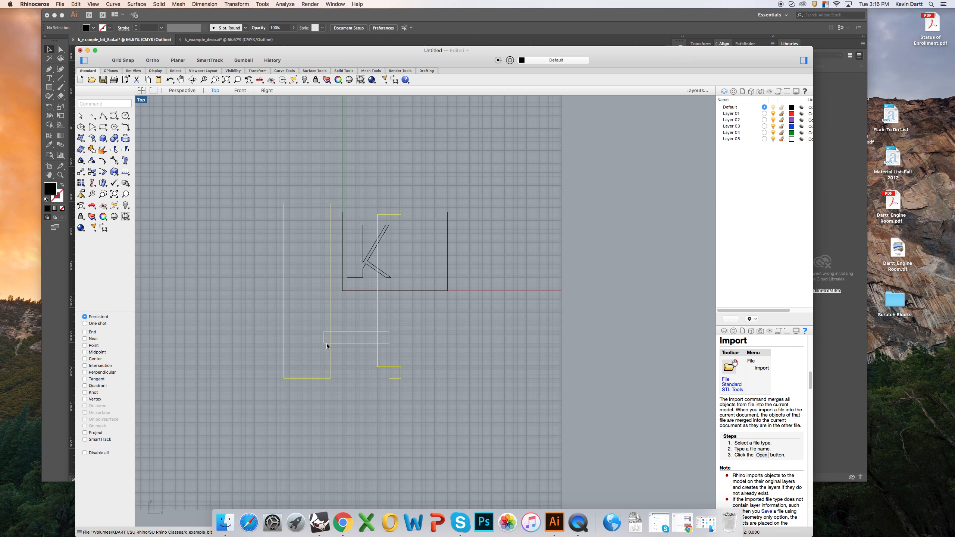
{"action": "left_click_drag", "start_coordinate": [326, 343], "coordinate": [446, 252]}
Scale the imported letter in 2D from its stem's lower-left corner, using the upper-left corner as reference, to a height of 10
{"action": "right_click_drag", "start_coordinate": [529, 239], "coordinate": [430, 294]}
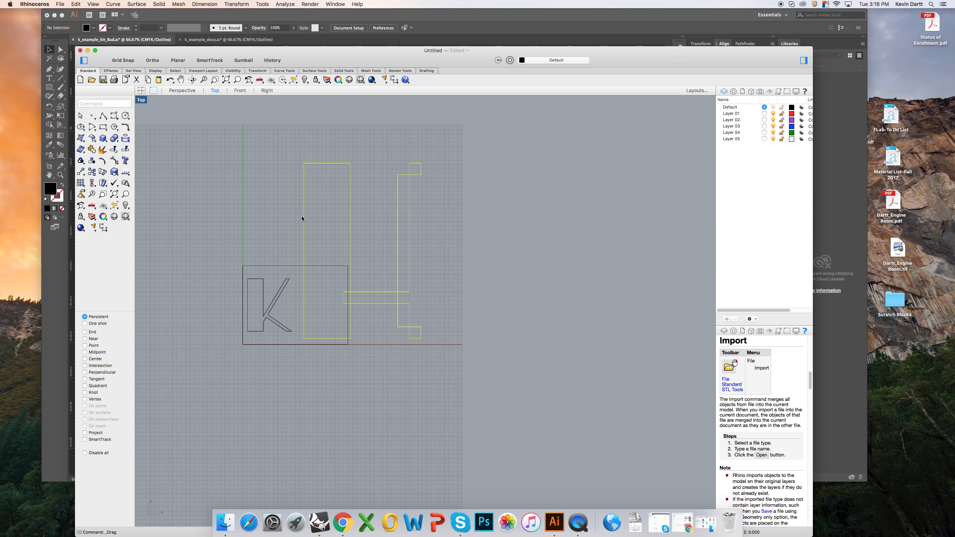
{"action": "left_click", "coordinate": [236, 5]}
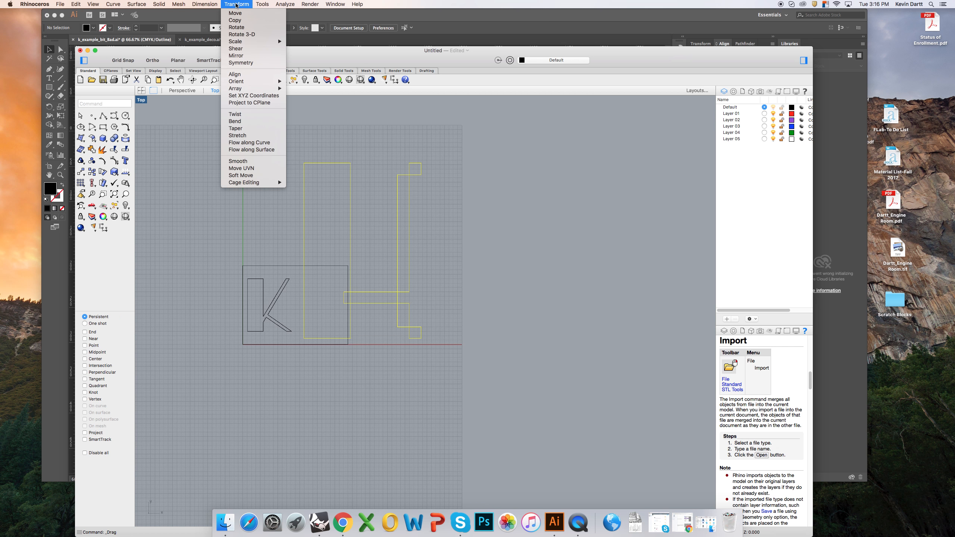
{"action": "mouse_move", "coordinate": [245, 44]}
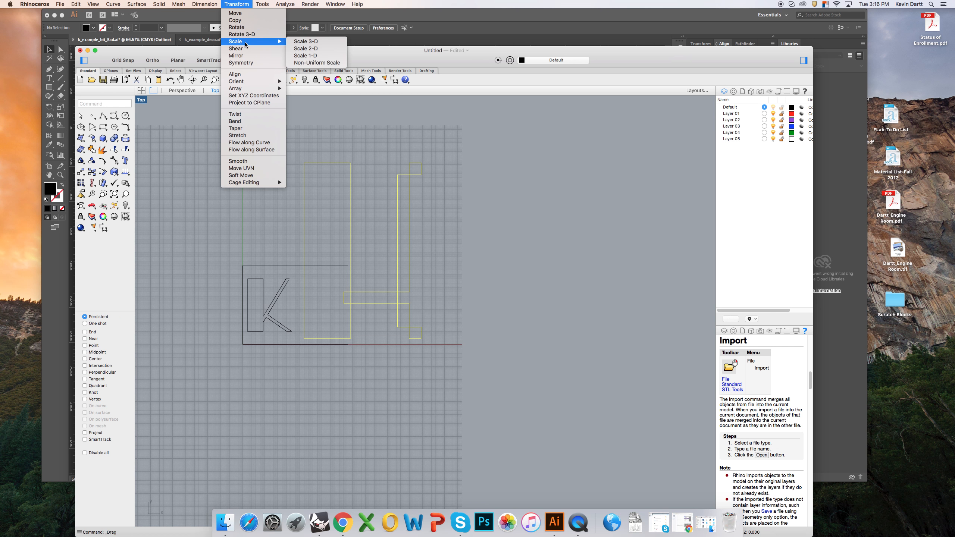
{"action": "left_click", "coordinate": [304, 48]}
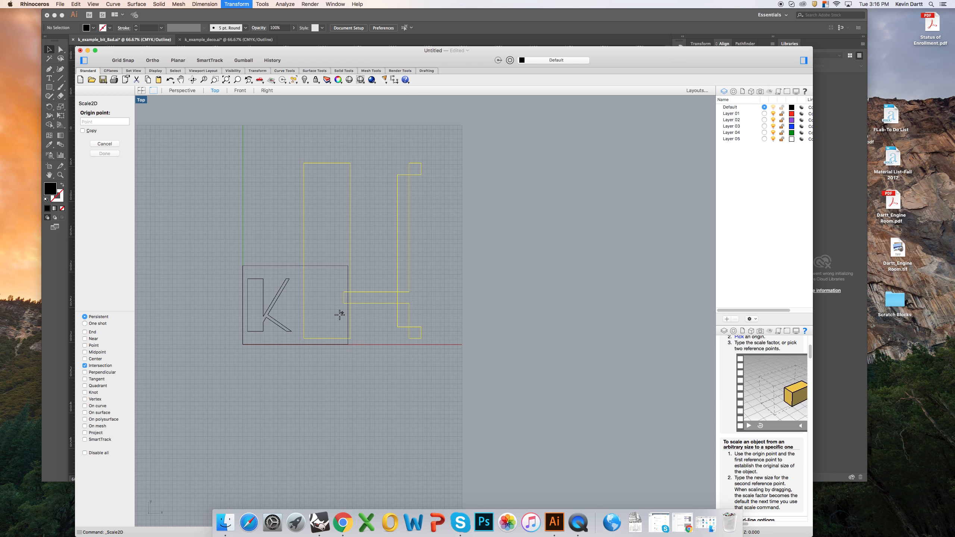
{"action": "left_click", "coordinate": [303, 338]}
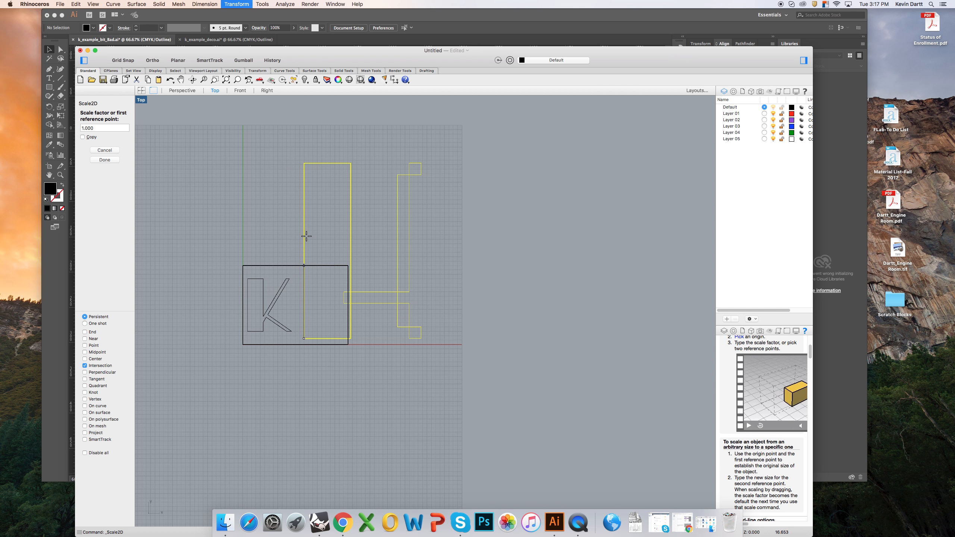
{"action": "left_click", "coordinate": [303, 161]}
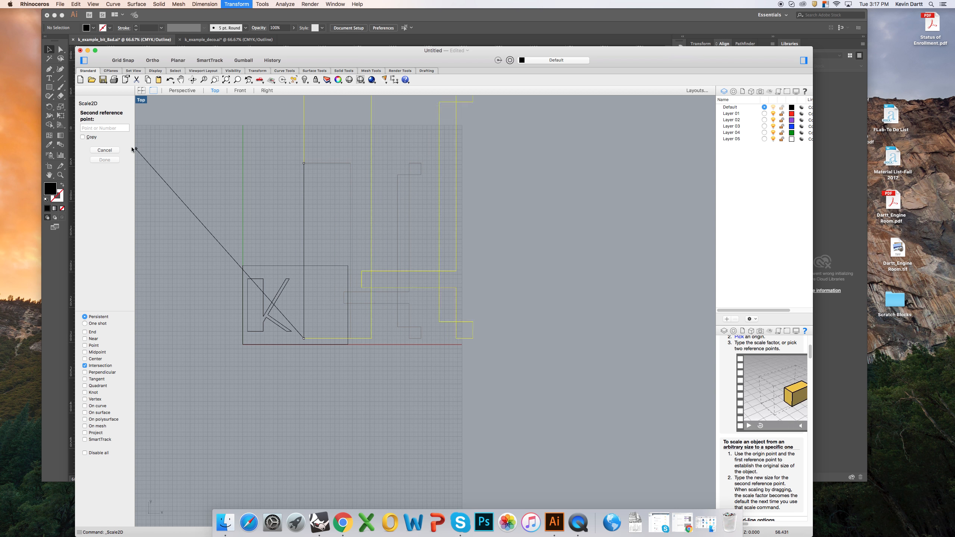
{"action": "scroll", "coordinate": [308, 274], "scroll_direction": "up", "scroll_amount": 10}
{"action": "scroll", "coordinate": [308, 274], "scroll_direction": "down", "scroll_amount": 8}
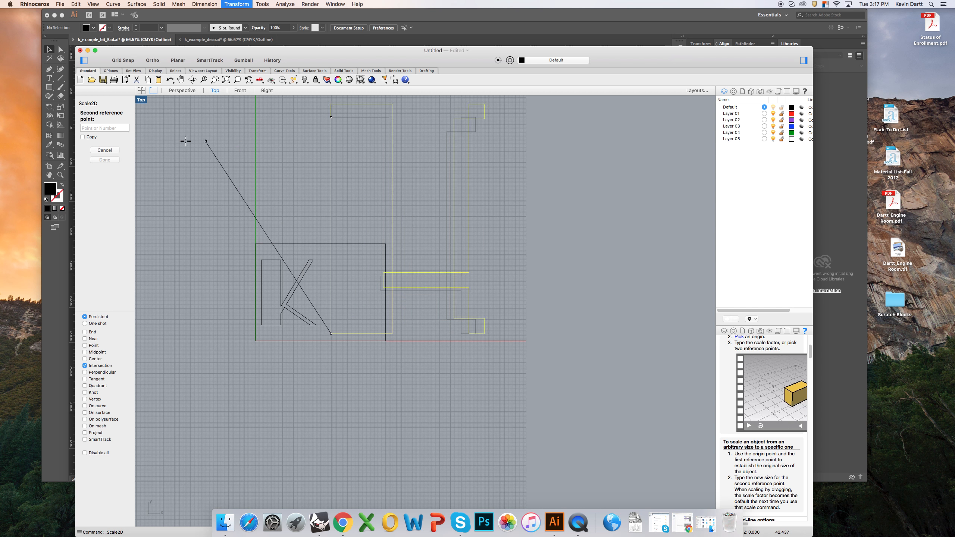
{"action": "left_click", "coordinate": [110, 128]}
{"action": "type", "text": "10"}
{"action": "key", "text": "Return"}
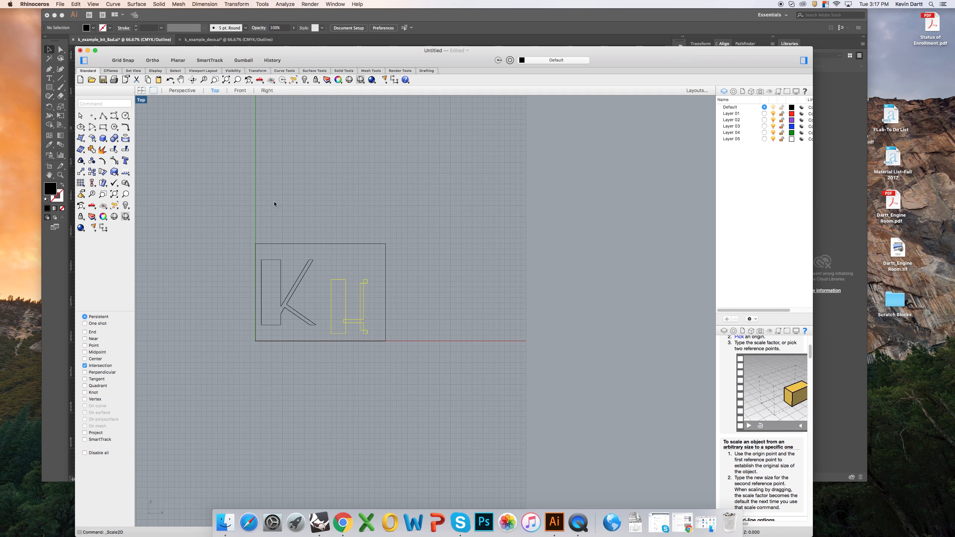
Move the scaled letter slightly up so its base lines up with the base of the K outline
{"action": "mouse_move", "coordinate": [333, 283]}
{"action": "left_mouse_down"}
{"action": "mouse_move", "coordinate": [336, 263]}
{"action": "mouse_move", "coordinate": [333, 273]}
{"action": "left_mouse_up"}
{"action": "scroll", "coordinate": [343, 302], "scroll_direction": "up", "scroll_amount": 5}
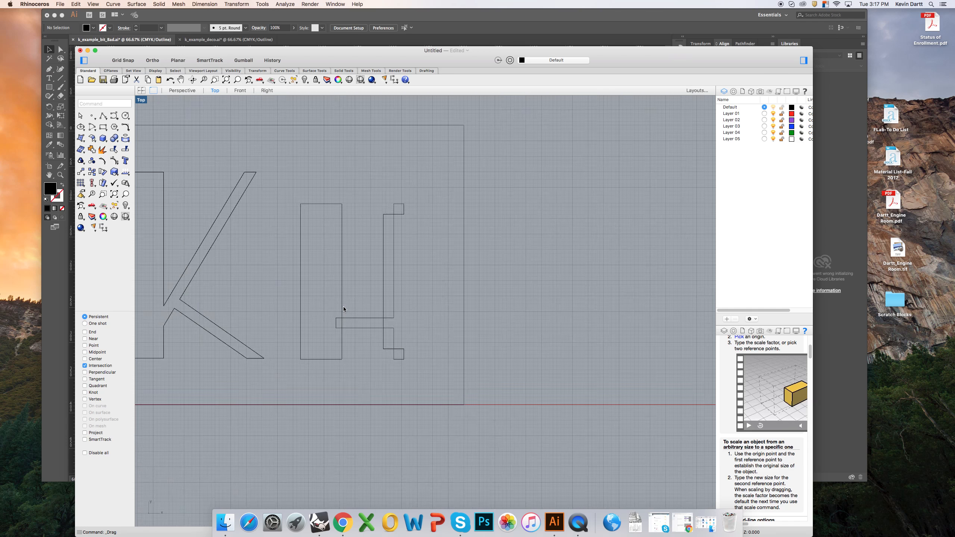
Examine where the letter's crossbar overlaps the tall stem rectangle and where the small squares meet the thin bars
{"action": "scroll", "coordinate": [368, 303], "scroll_direction": "down", "scroll_amount": 5}
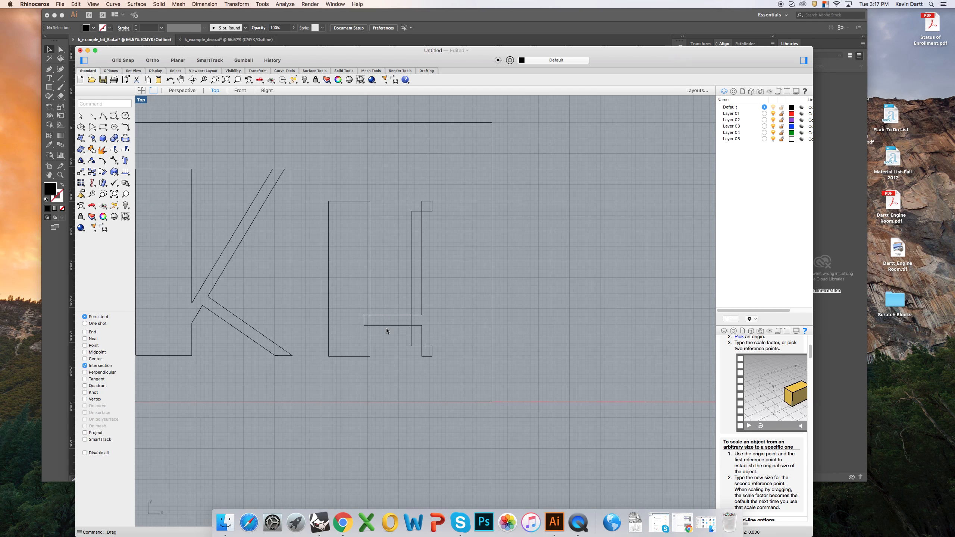
{"action": "scroll", "coordinate": [395, 300], "scroll_direction": "up", "scroll_amount": 3}
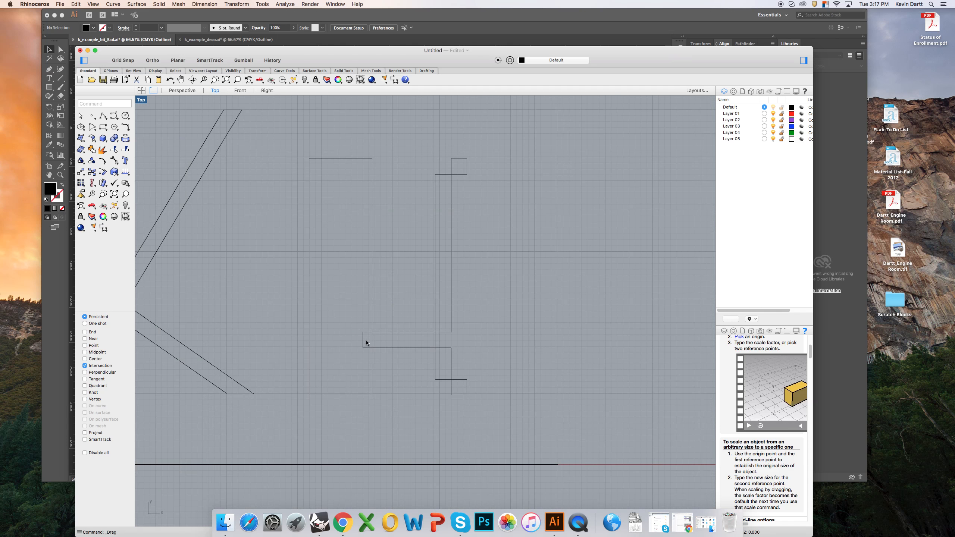
{"action": "right_click_drag", "start_coordinate": [363, 323], "coordinate": [374, 322]}
{"action": "scroll", "coordinate": [374, 322], "scroll_direction": "down", "scroll_amount": 5}
{"action": "scroll", "coordinate": [373, 322], "scroll_direction": "up", "scroll_amount": 5}
{"action": "scroll", "coordinate": [373, 322], "scroll_direction": "up", "scroll_amount": 2}
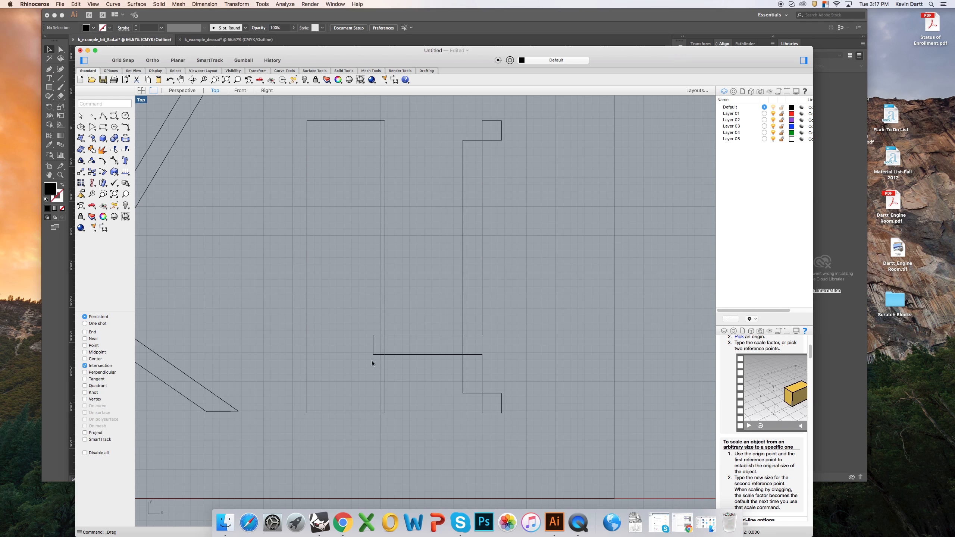
{"action": "scroll", "coordinate": [357, 287], "scroll_direction": "down", "scroll_amount": 5}
{"action": "scroll", "coordinate": [370, 261], "scroll_direction": "up", "scroll_amount": 4}
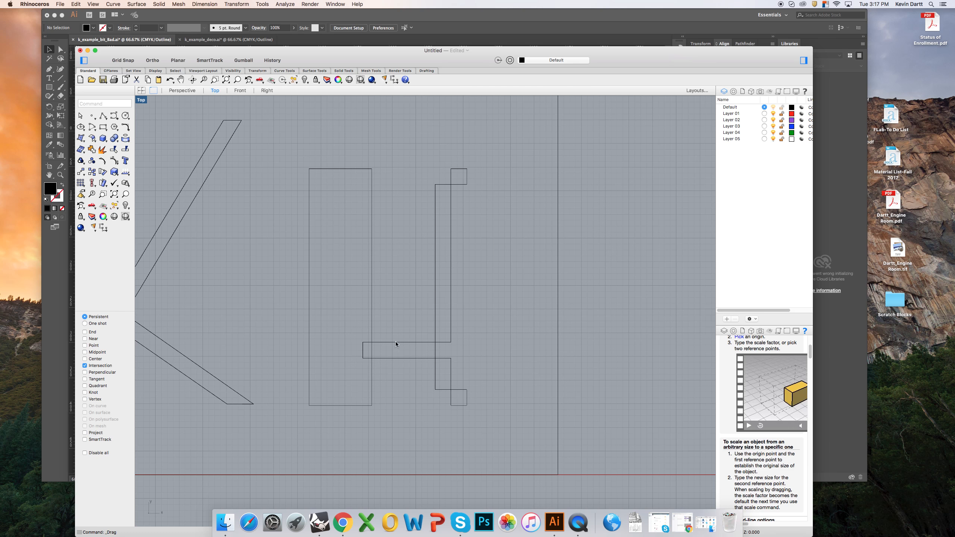
Delete one of the two coincident curves forming the letter's tall stem rectangle
{"action": "left_click", "coordinate": [334, 169]}
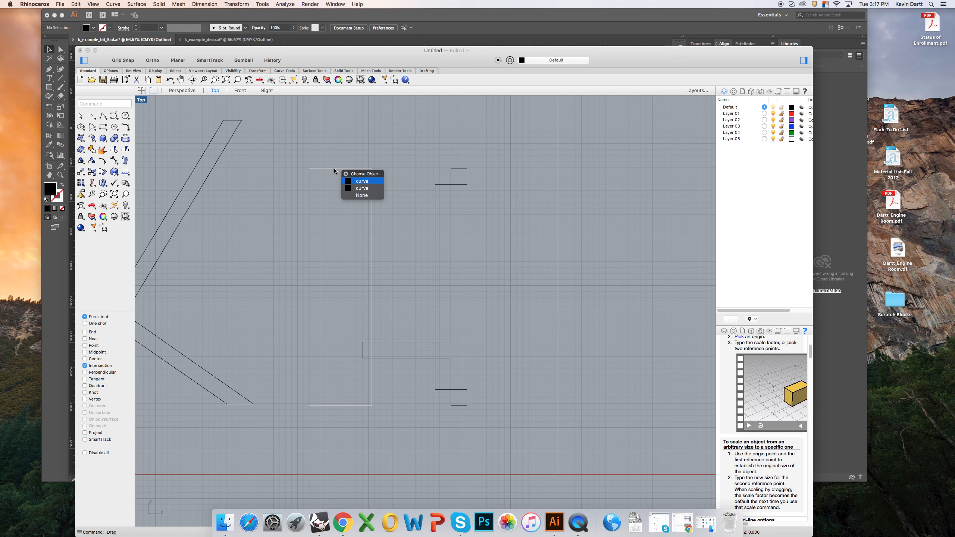
{"action": "left_click", "coordinate": [359, 181]}
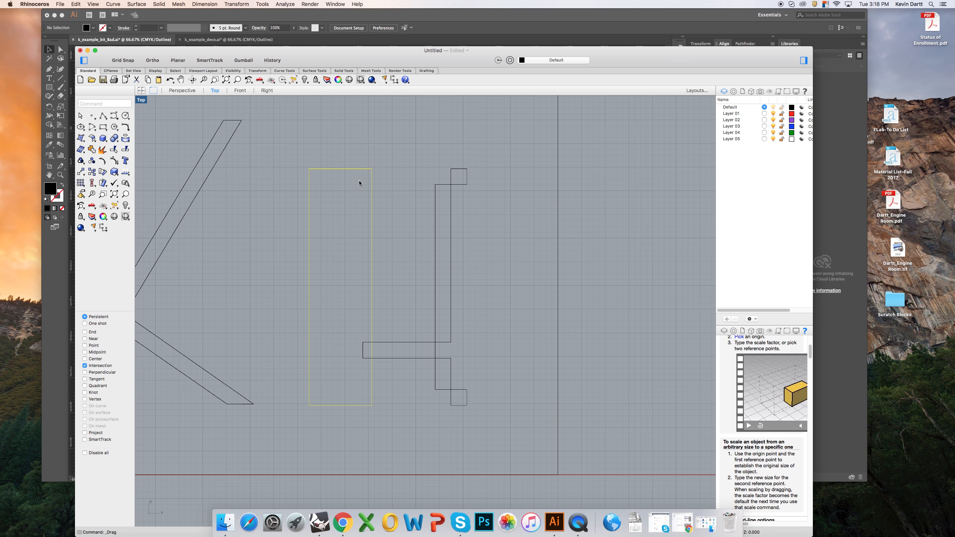
{"action": "key", "text": "Delete"}
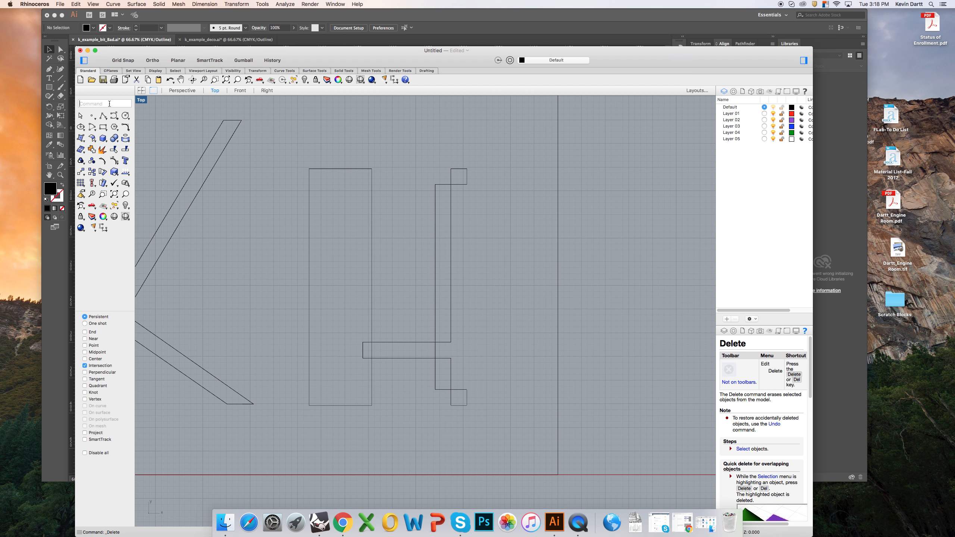
Use the SelDup command to find duplicate curves in the drawing
{"action": "type", "text": "S"}
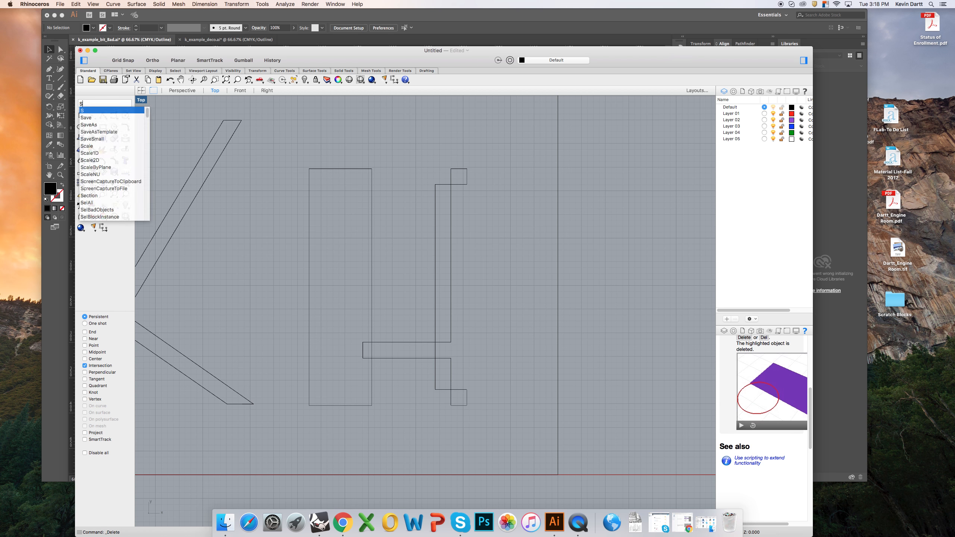
{"action": "type", "text": "el"}
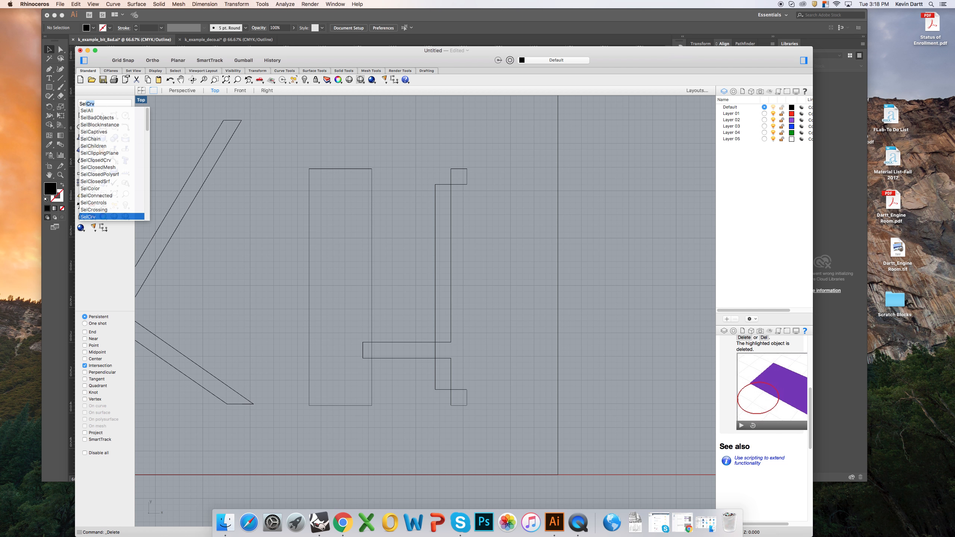
{"action": "type", "text": "Dup"}
{"action": "key", "text": "Return"}
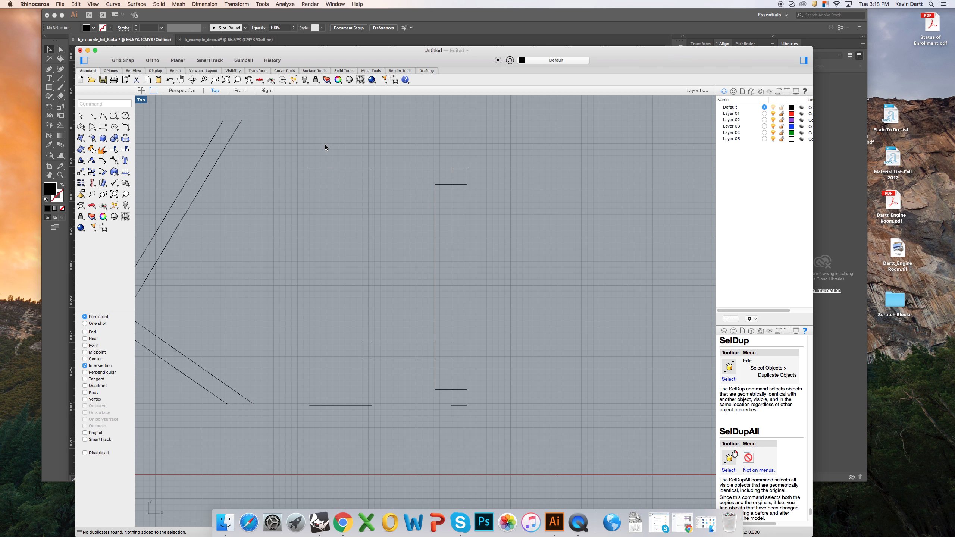
Undo the stem curve's deletion and check its upper edge for overlapping curves, leaving nothing selected
{"action": "key", "text": "super+z"}
{"action": "left_click", "coordinate": [316, 169]}
{"action": "left_click", "coordinate": [176, 132]}
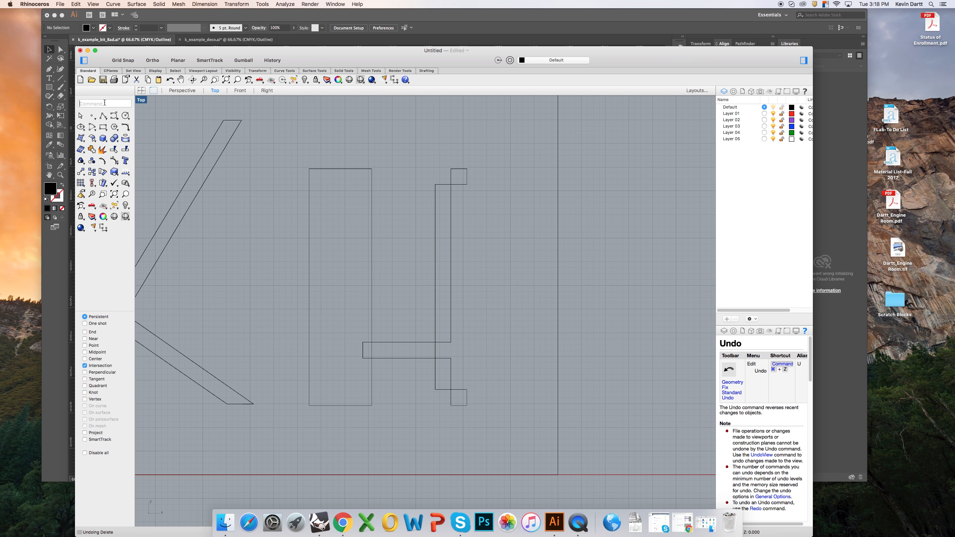
Run SelDup again with both stem curves in place, and inspect the tall rectangle's outline up close
{"action": "type", "text": "SelDup"}
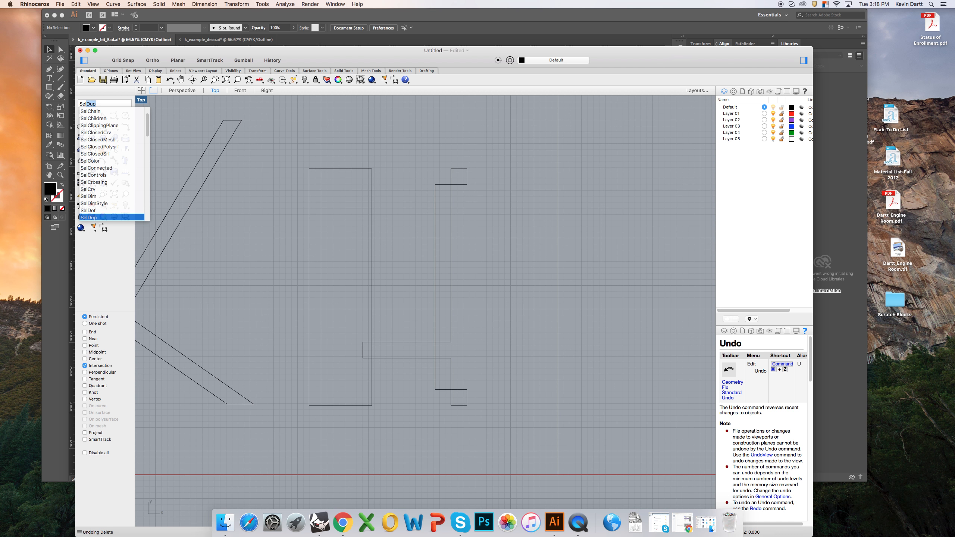
{"action": "key", "text": "Return"}
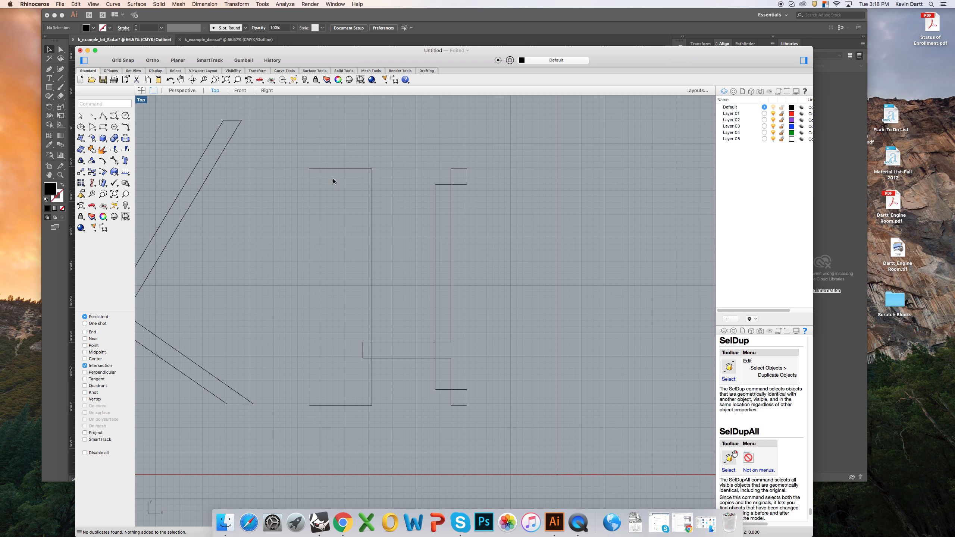
{"action": "scroll", "coordinate": [366, 168], "scroll_direction": "up", "scroll_amount": 10}
{"action": "scroll", "coordinate": [427, 170], "scroll_direction": "up", "scroll_amount": 3}
{"action": "scroll", "coordinate": [433, 173], "scroll_direction": "down", "scroll_amount": 6}
{"action": "scroll", "coordinate": [419, 223], "scroll_direction": "down", "scroll_amount": 3}
{"action": "scroll", "coordinate": [418, 223], "scroll_direction": "right", "scroll_amount": 3}
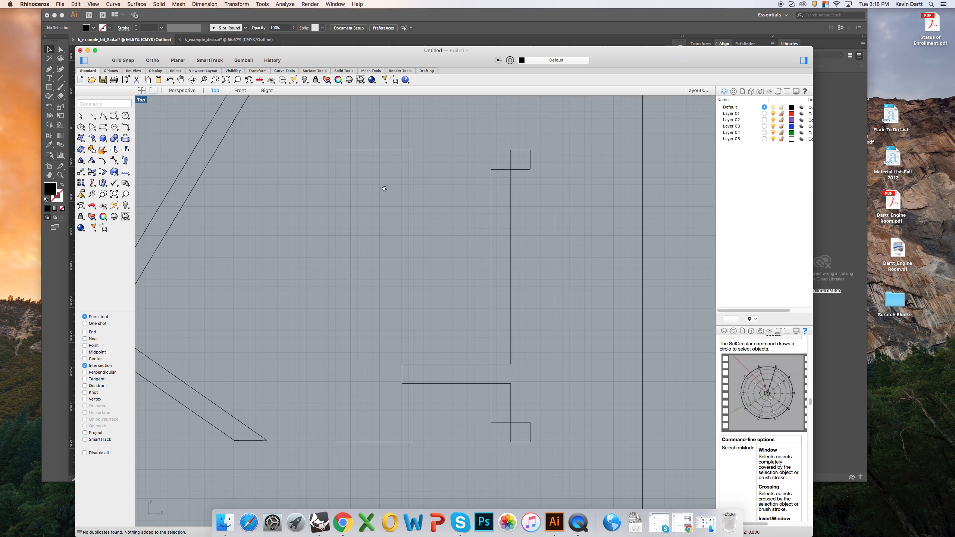
Delete one of the two coincident curves forming the tall stem rectangle
{"action": "left_click", "coordinate": [363, 140]}
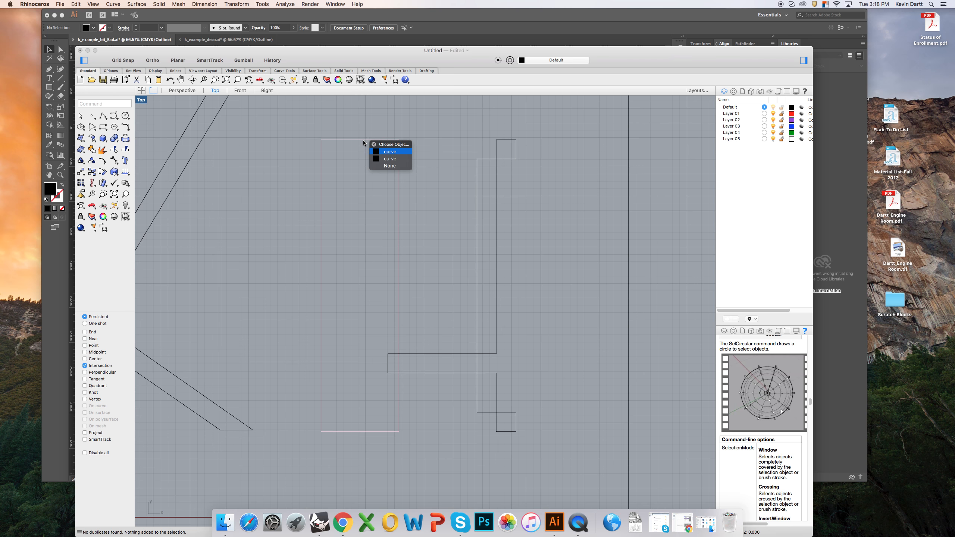
{"action": "key", "text": "Delete"}
{"action": "scroll", "coordinate": [376, 204], "scroll_direction": "right", "scroll_amount": 3}
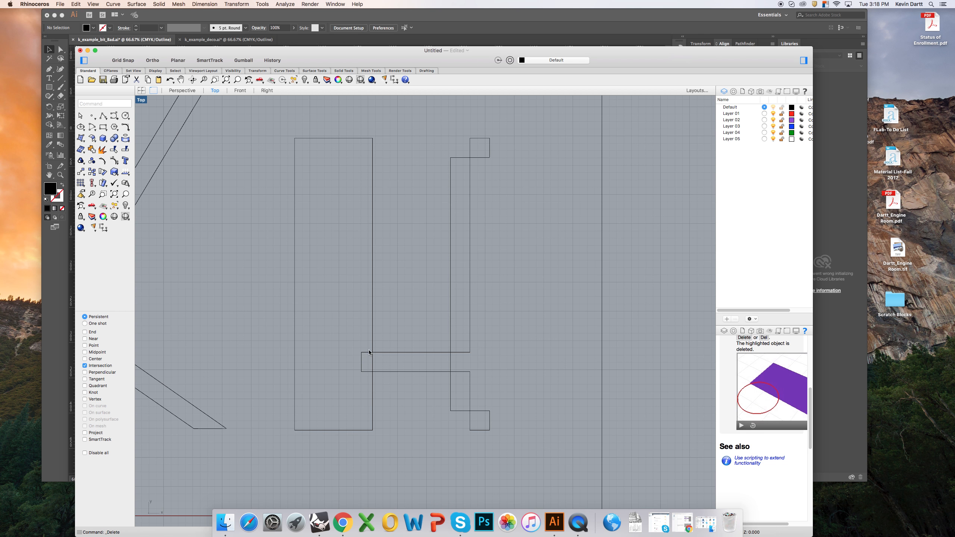
Merge the tall stem and the horizontal crossbar rectangles into one outline with Curve Boolean, combining regions and deleting no input curves
{"action": "left_click", "coordinate": [373, 329]}
{"action": "left_click", "coordinate": [382, 354], "text": "shift"}
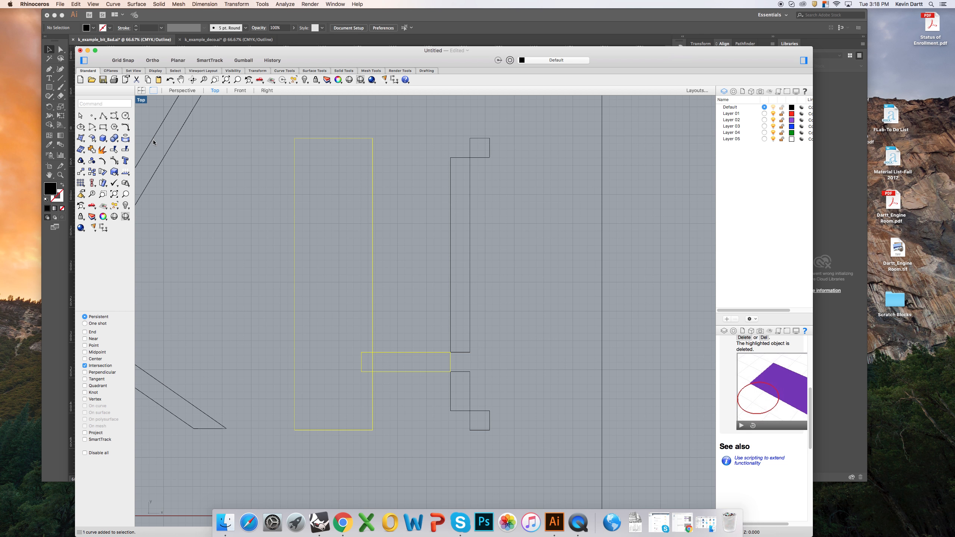
{"action": "left_click", "coordinate": [117, 4]}
{"action": "left_click", "coordinate": [116, 4]}
{"action": "left_click", "coordinate": [112, 4]}
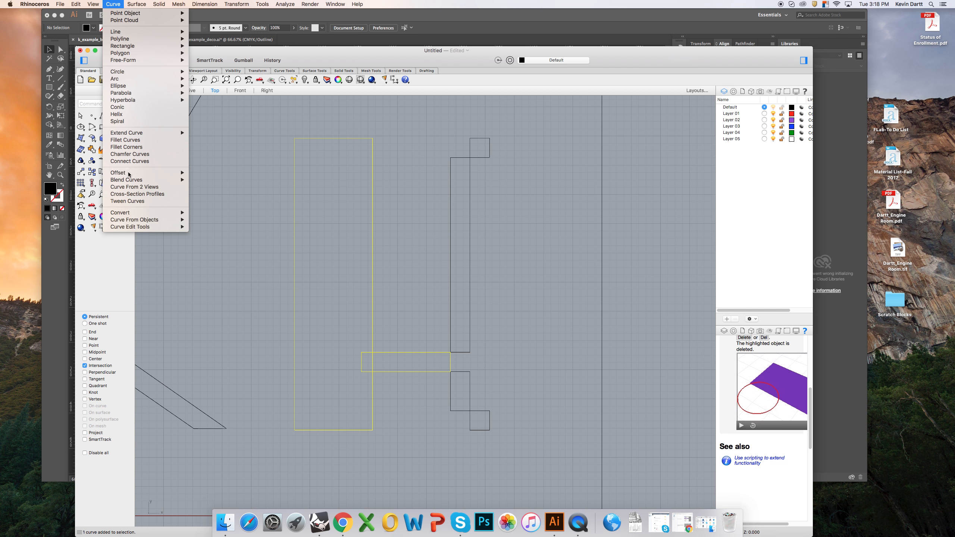
{"action": "mouse_move", "coordinate": [152, 228]}
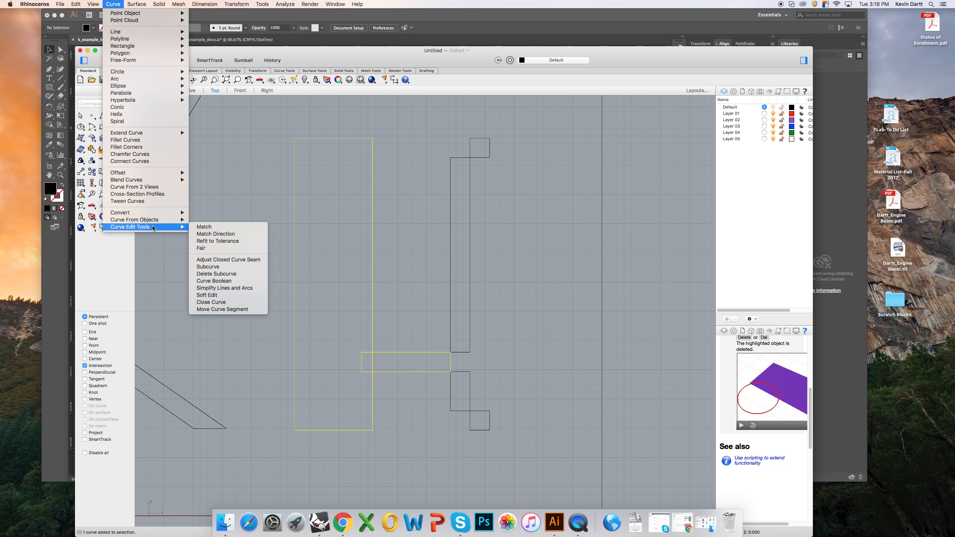
{"action": "left_click", "coordinate": [231, 282]}
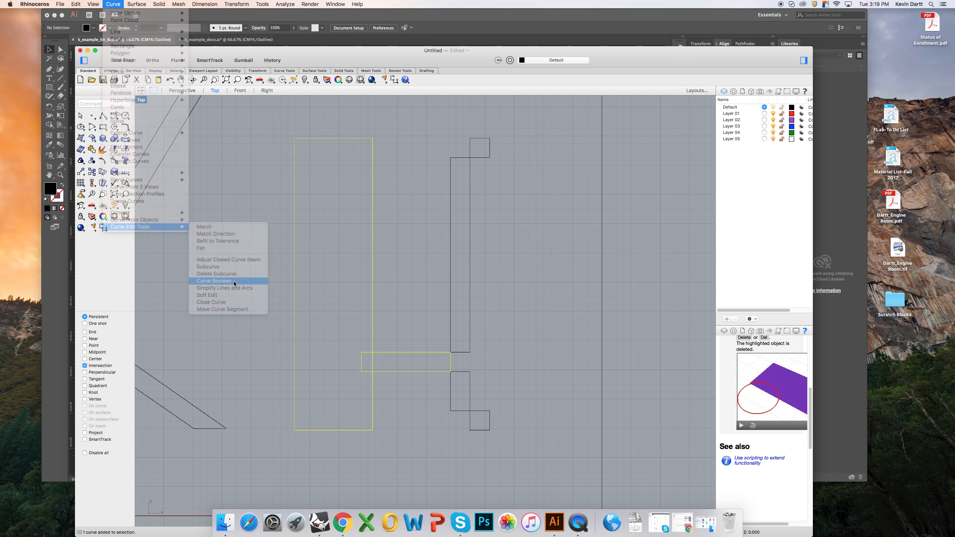
{"action": "left_click", "coordinate": [350, 258]}
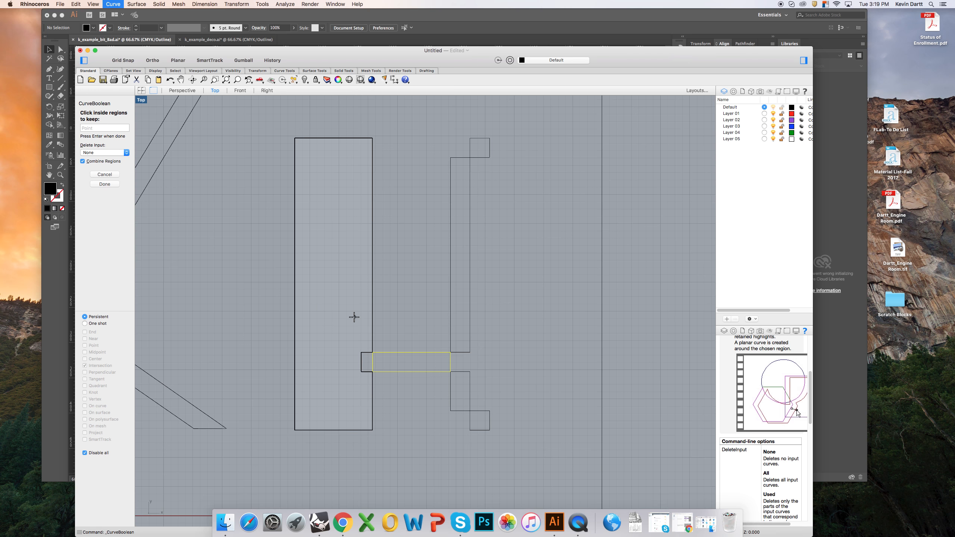
{"action": "left_click", "coordinate": [367, 362]}
{"action": "left_click", "coordinate": [400, 366]}
{"action": "key", "text": "Return"}
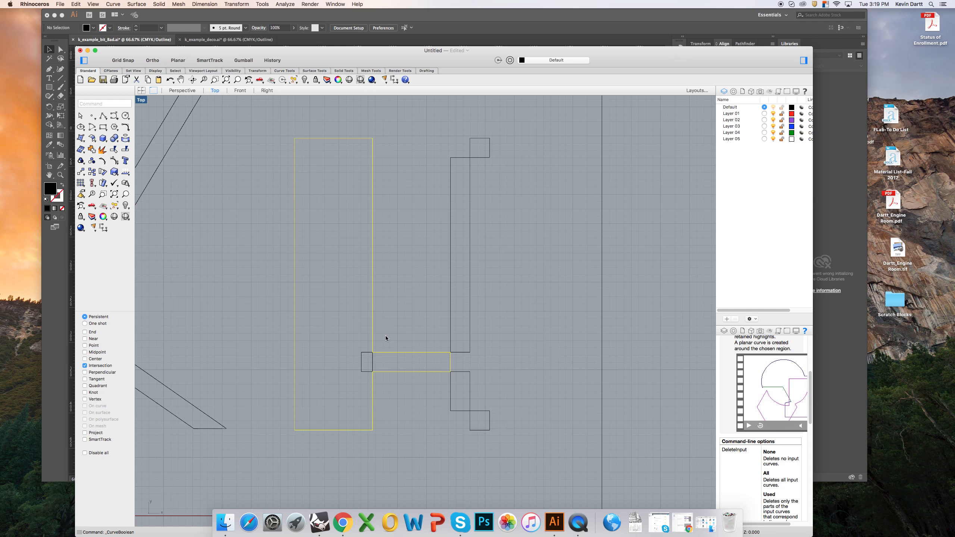
Delete the original stem and crossbar curves lying beneath the merged outline
{"action": "key", "text": "Escape"}
{"action": "left_click", "coordinate": [363, 354]}
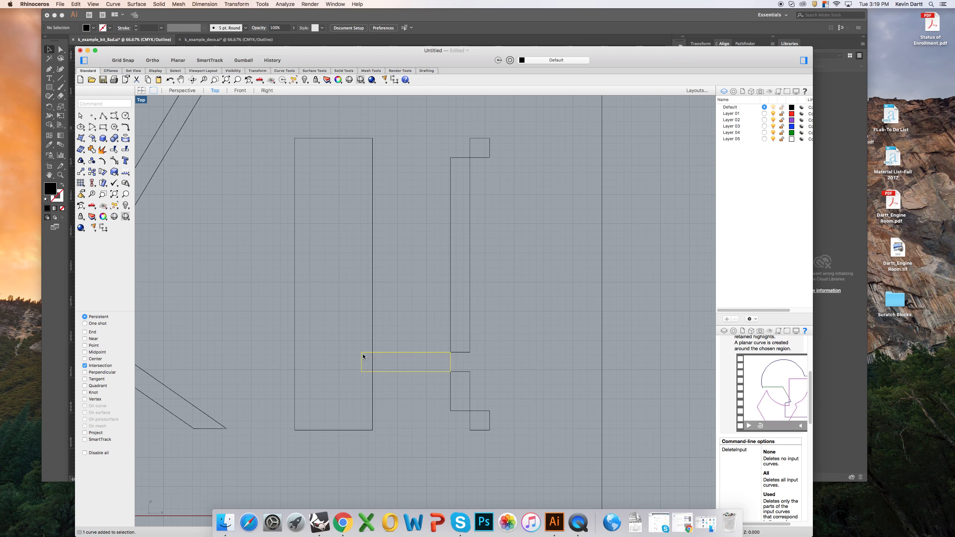
{"action": "key", "text": "Delete"}
{"action": "scroll", "coordinate": [371, 358], "scroll_direction": "down", "scroll_amount": 3}
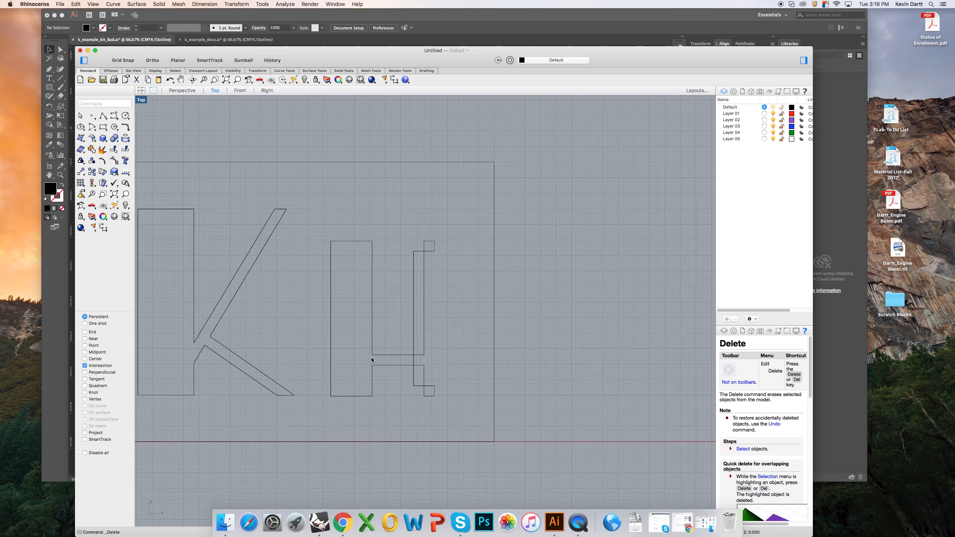
{"action": "scroll", "coordinate": [371, 357], "scroll_direction": "down", "scroll_amount": 2}
Check the second letter's remaining pieces and view the object description of the short lower vertical rectangle
{"action": "left_click", "coordinate": [373, 348]}
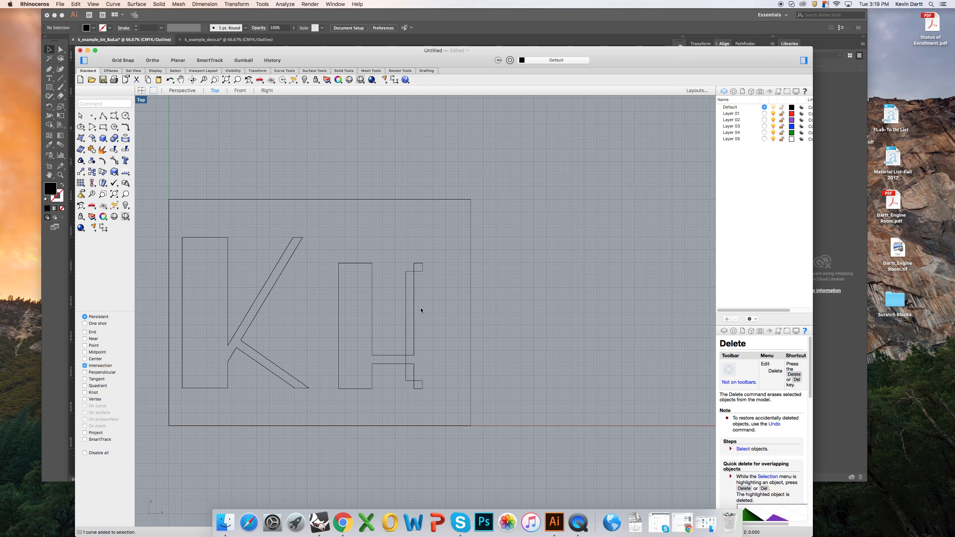
{"action": "left_click", "coordinate": [414, 297]}
{"action": "key", "text": "Delete"}
{"action": "left_click", "coordinate": [414, 369]}
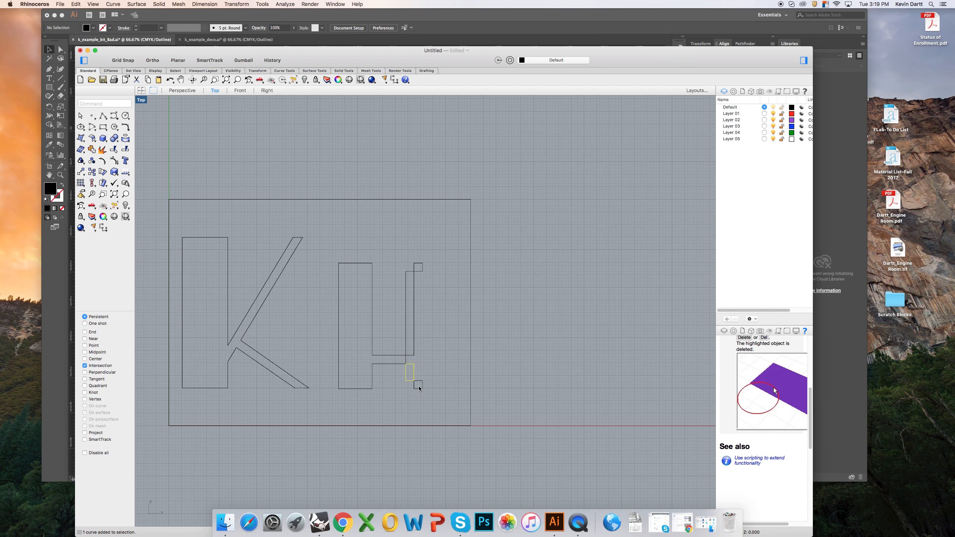
{"action": "right_click", "coordinate": [419, 387]}
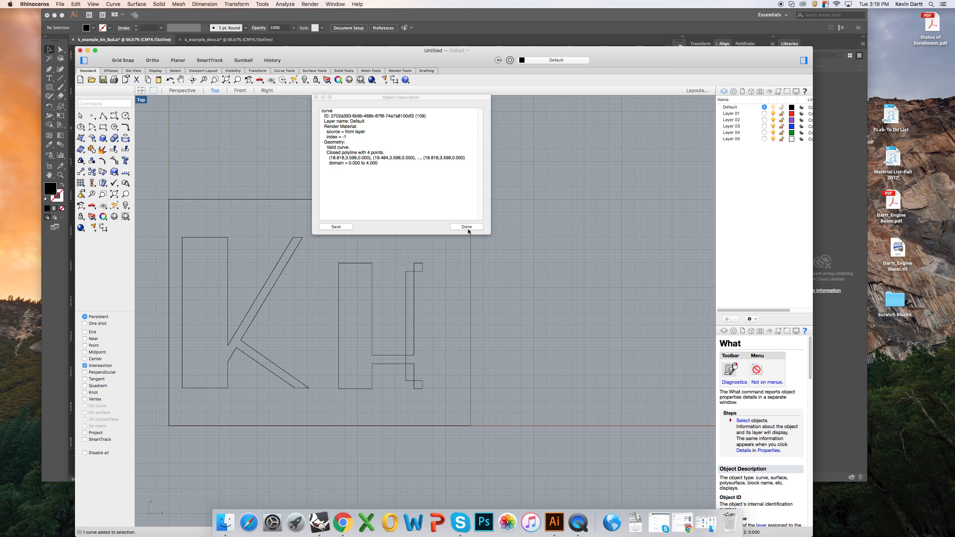
{"action": "left_click", "coordinate": [459, 227]}
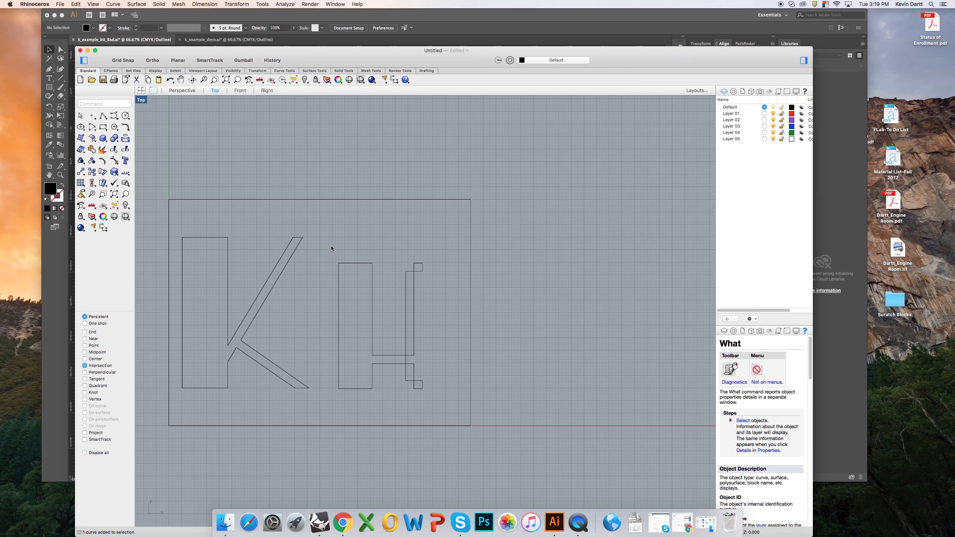
Group all curves of the second letter into a single unit, leaving nothing selected
{"action": "left_click_drag", "start_coordinate": [343, 282], "coordinate": [438, 397]}
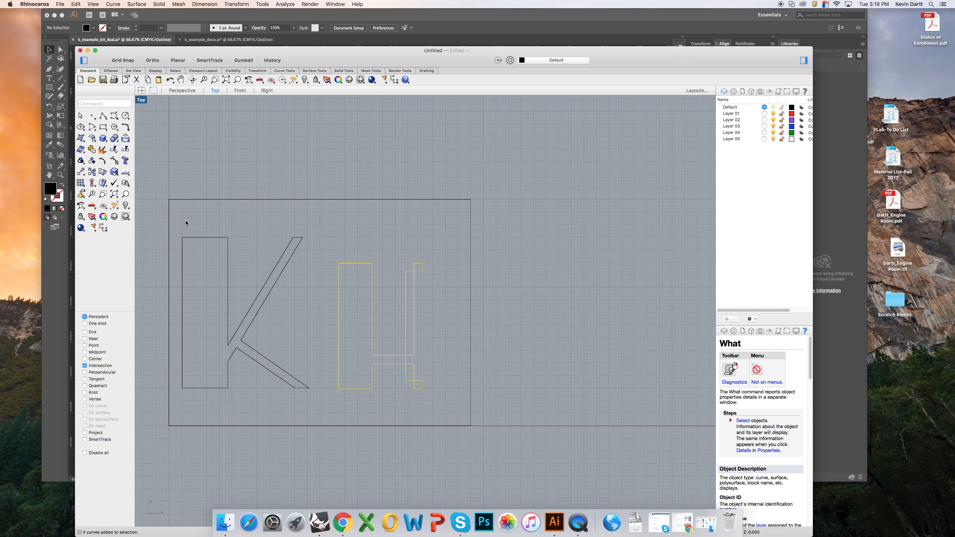
{"action": "left_click", "coordinate": [82, 163]}
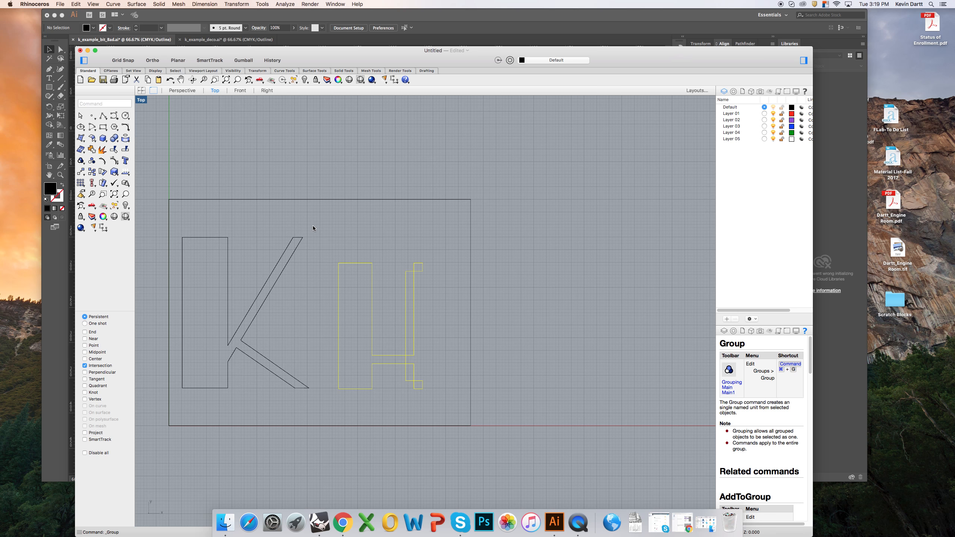
{"action": "left_click", "coordinate": [333, 253]}
Reposition the grouped second letter slightly up and to the right within the material rectangle
{"action": "left_click", "coordinate": [344, 264]}
{"action": "mouse_move", "coordinate": [343, 263]}
{"action": "left_mouse_down"}
{"action": "mouse_move", "coordinate": [372, 229]}
{"action": "mouse_move", "coordinate": [335, 263]}
{"action": "left_mouse_up"}
{"action": "left_click", "coordinate": [352, 244]}
{"action": "right_click_drag", "start_coordinate": [352, 244], "coordinate": [422, 232]}
{"action": "scroll", "coordinate": [429, 250], "scroll_direction": "up", "scroll_amount": 3}
{"action": "scroll", "coordinate": [429, 250], "scroll_direction": "down", "scroll_amount": 5}
{"action": "left_click_drag", "start_coordinate": [433, 243], "coordinate": [444, 236]}
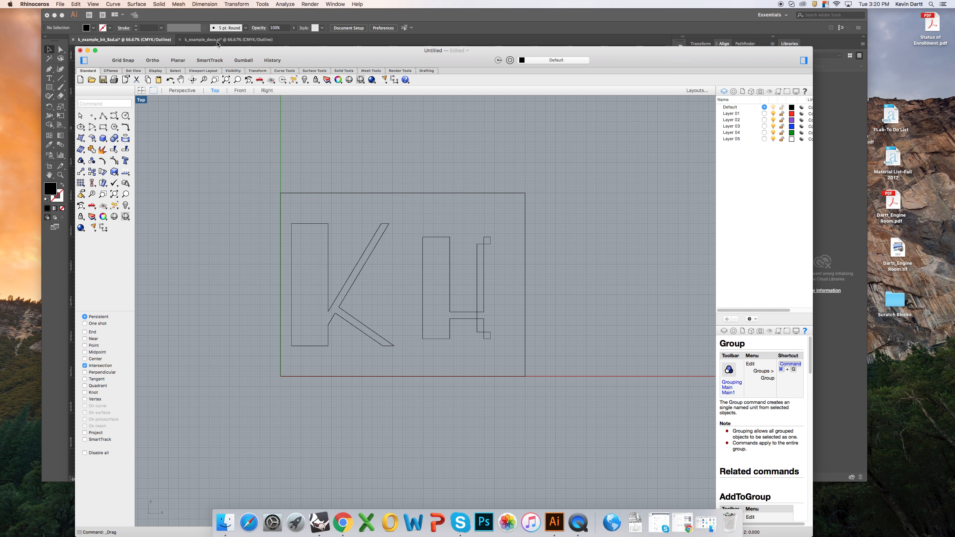
Move the Rhino window higher on the desktop and bring up the document's file commands
{"action": "left_click_drag", "start_coordinate": [270, 52], "coordinate": [288, 21]}
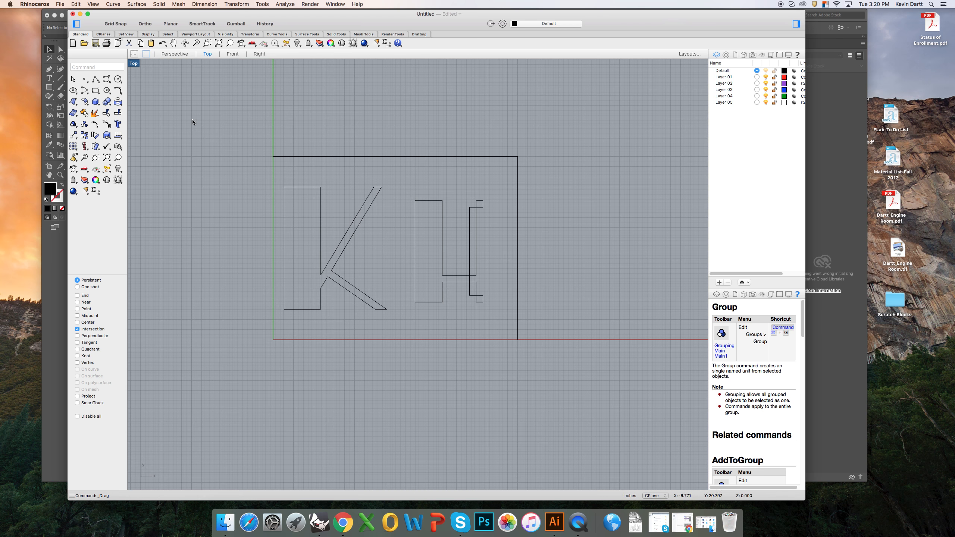
{"action": "left_click", "coordinate": [62, 4]}
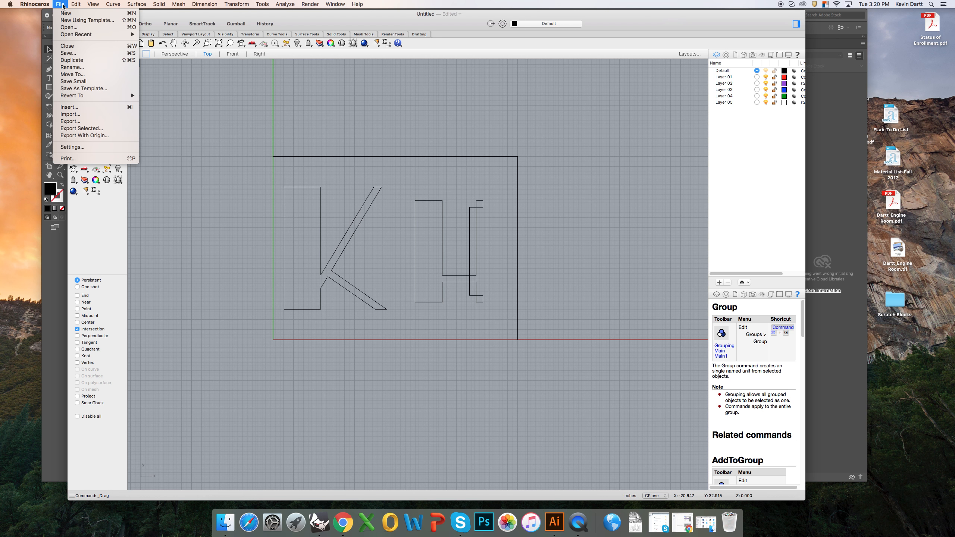